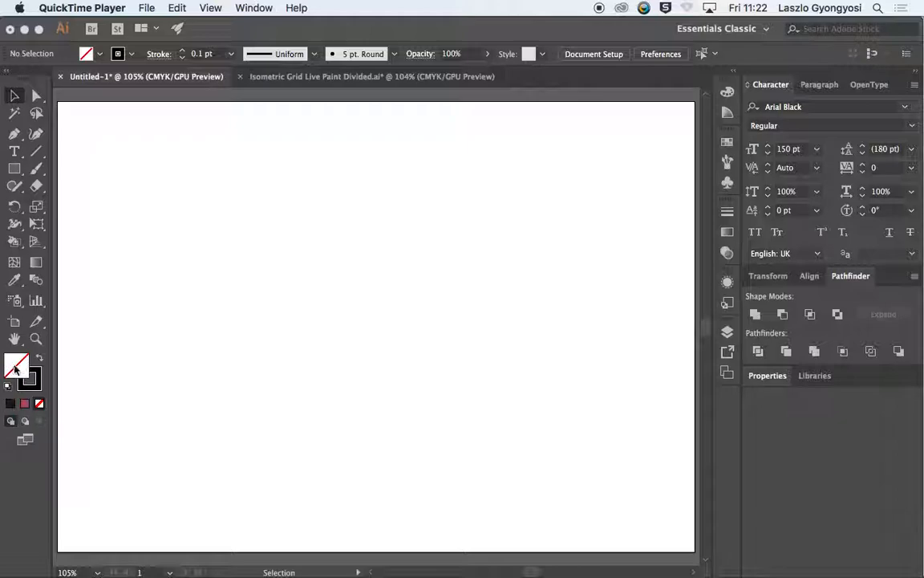
# Step: Paint two separate black lines with the Paintbrush: a wavy one across the artboard's upper part and a looping one across its lower part
pyautogui.click(194, 230)
pyautogui.press('b')
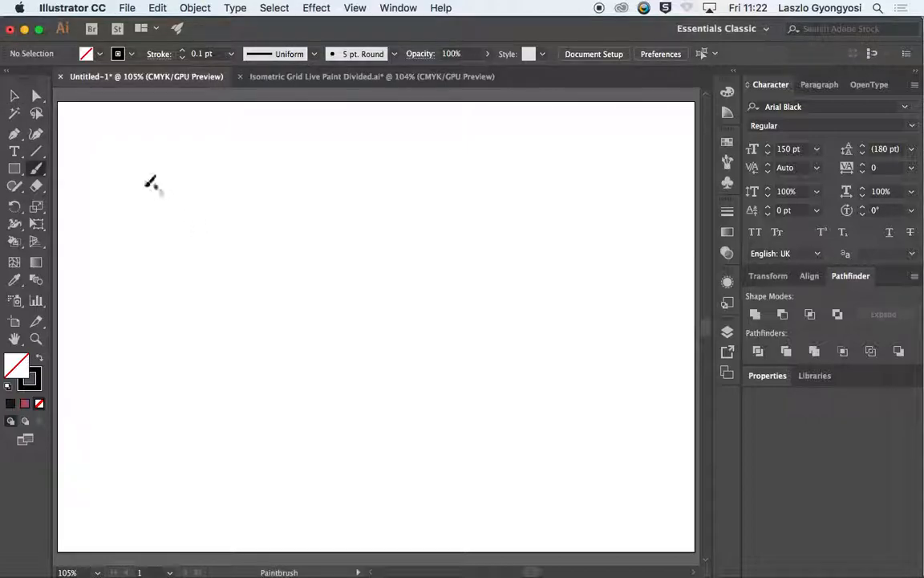
pyautogui.moveTo(95, 177)
pyautogui.mouseDown()
pyautogui.moveTo(150, 158)
pyautogui.moveTo(180, 185)
pyautogui.moveTo(246, 179)
pyautogui.moveTo(253, 158)
pyautogui.moveTo(342, 146)
pyautogui.moveTo(390, 196)
pyautogui.moveTo(563, 138)
pyautogui.moveTo(629, 163)
pyautogui.moveTo(679, 159)
pyautogui.mouseUp()
pyautogui.moveTo(90, 514)
pyautogui.mouseDown()
pyautogui.moveTo(117, 475)
pyautogui.moveTo(150, 467)
pyautogui.moveTo(193, 487)
pyautogui.moveTo(192, 512)
pyautogui.moveTo(166, 489)
pyautogui.moveTo(235, 482)
pyautogui.moveTo(295, 529)
pyautogui.moveTo(317, 475)
pyautogui.moveTo(305, 538)
pyautogui.moveTo(473, 507)
pyautogui.moveTo(585, 455)
pyautogui.moveTo(679, 506)
pyautogui.moveTo(712, 469)
pyautogui.moveTo(652, 478)
pyautogui.moveTo(602, 525)
pyautogui.mouseUp()
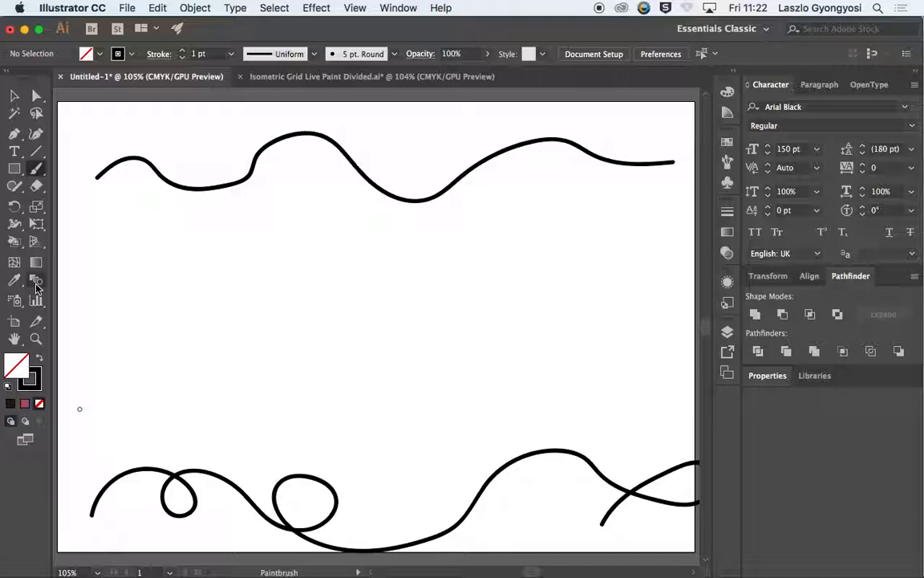
# Step: Blend the upper wavy line with the lower looping line
pyautogui.click(36, 281)
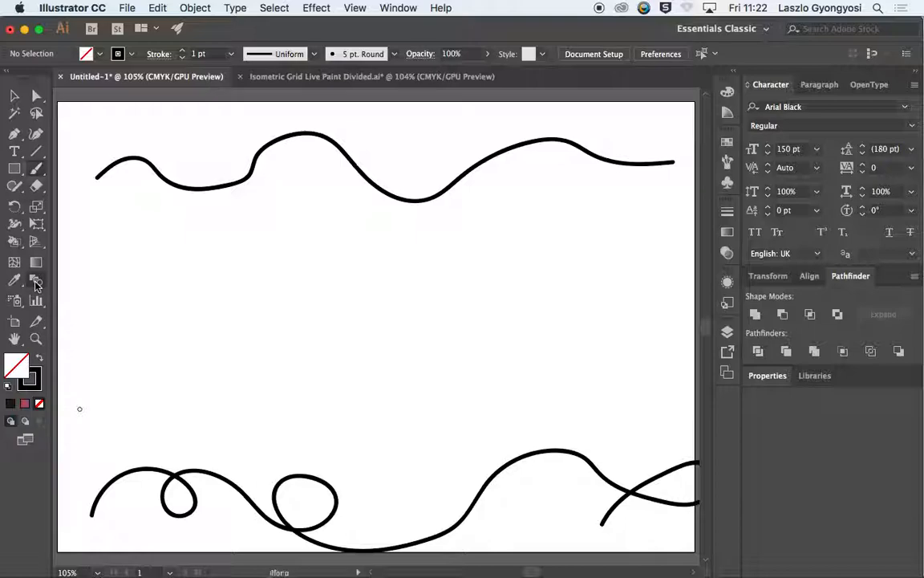
pyautogui.click(165, 181)
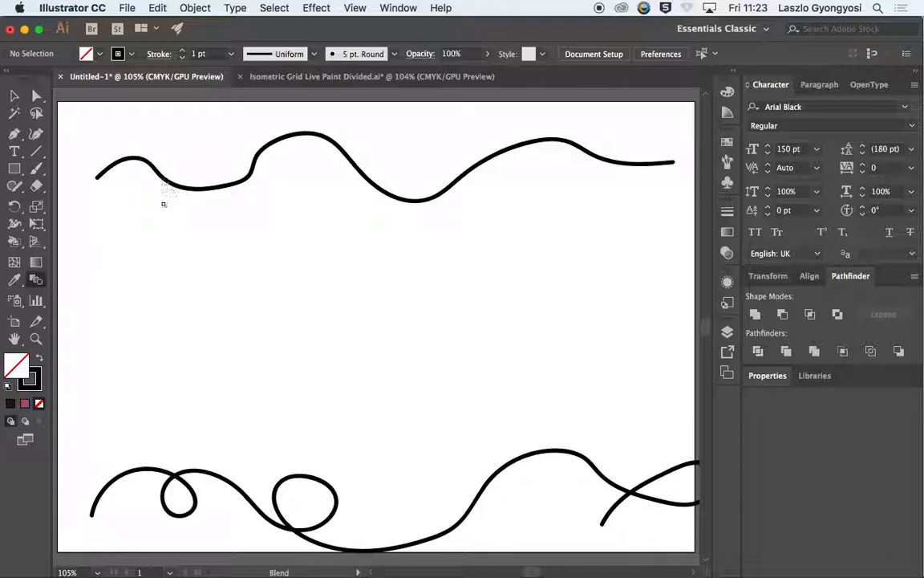
pyautogui.click(187, 474)
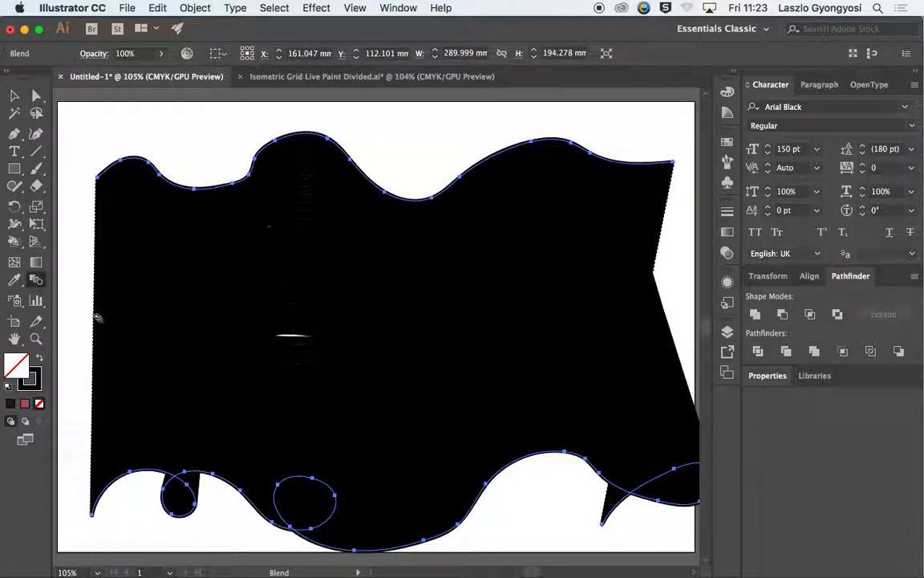
# Step: Set the blend's spacing to Specified Steps with 1 step
pyautogui.doubleClick(35, 282)
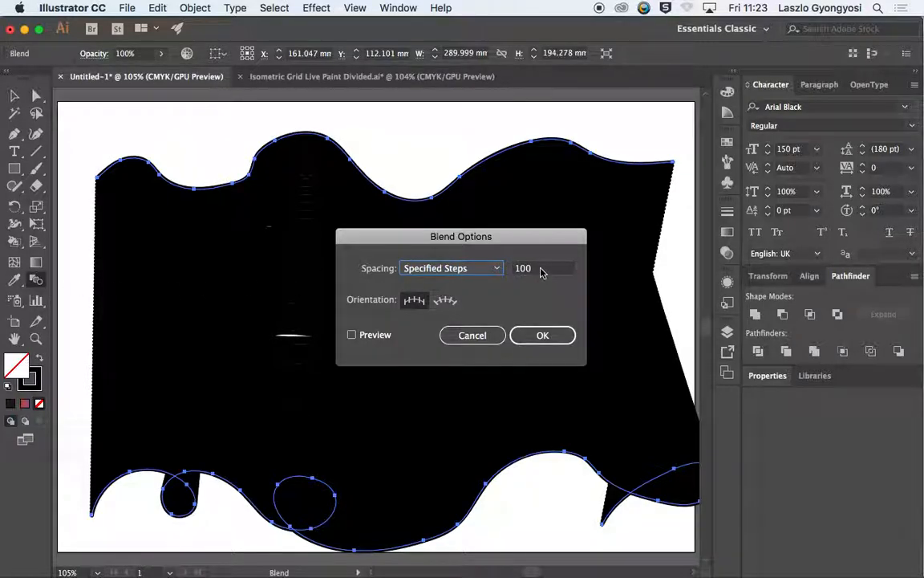
pyautogui.click(473, 268)
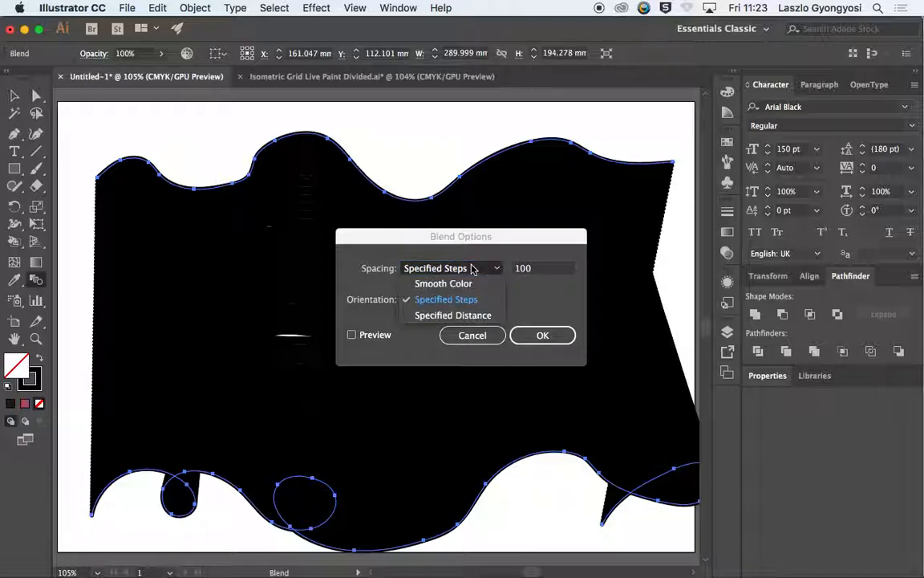
pyautogui.click(448, 304)
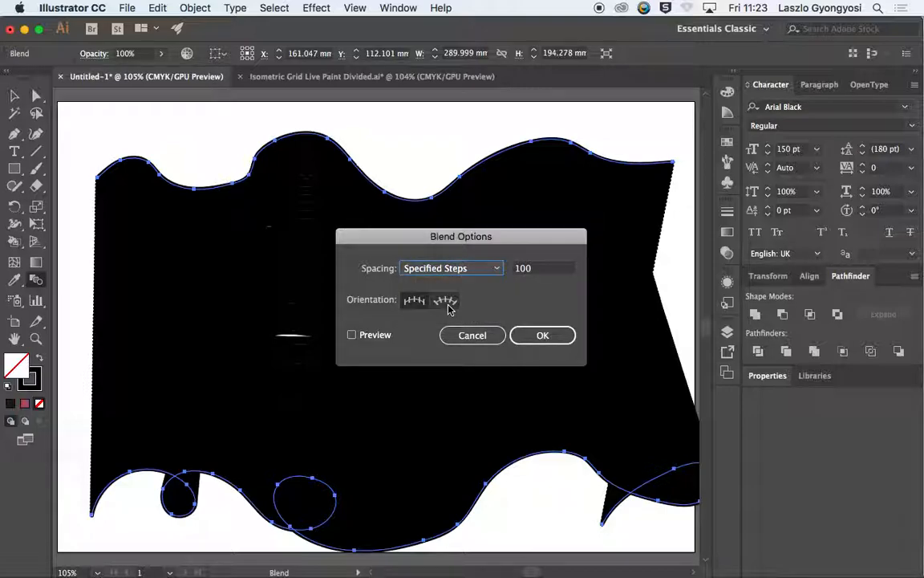
pyautogui.click(538, 268)
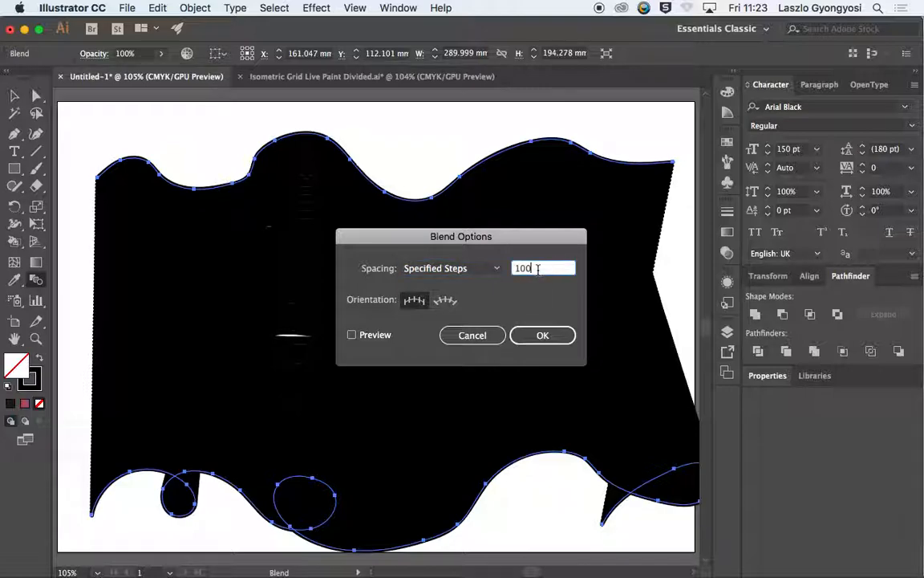
pyautogui.press('BackSpace')
pyautogui.press('BackSpace')
pyautogui.press('Return')
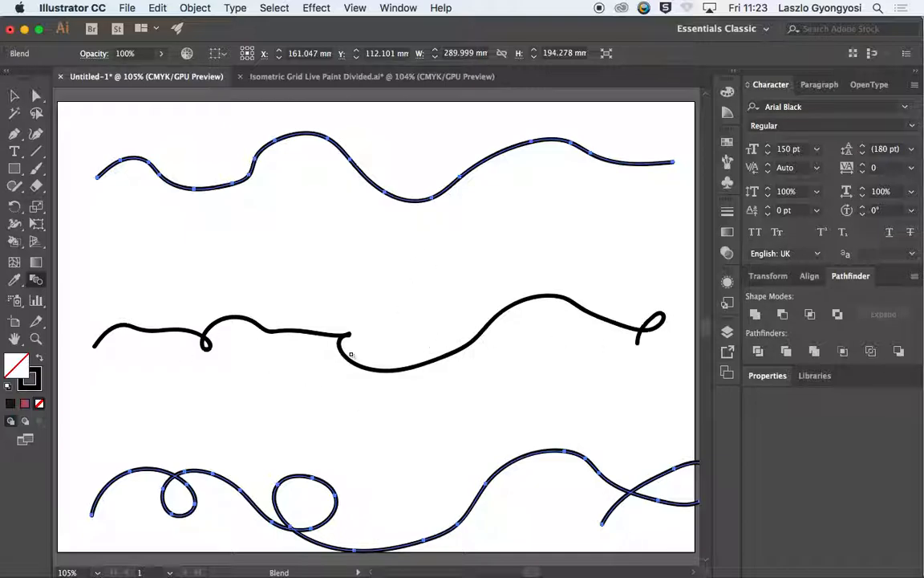
# Step: Set the blend's number of specified steps to 100
pyautogui.doubleClick(36, 280)
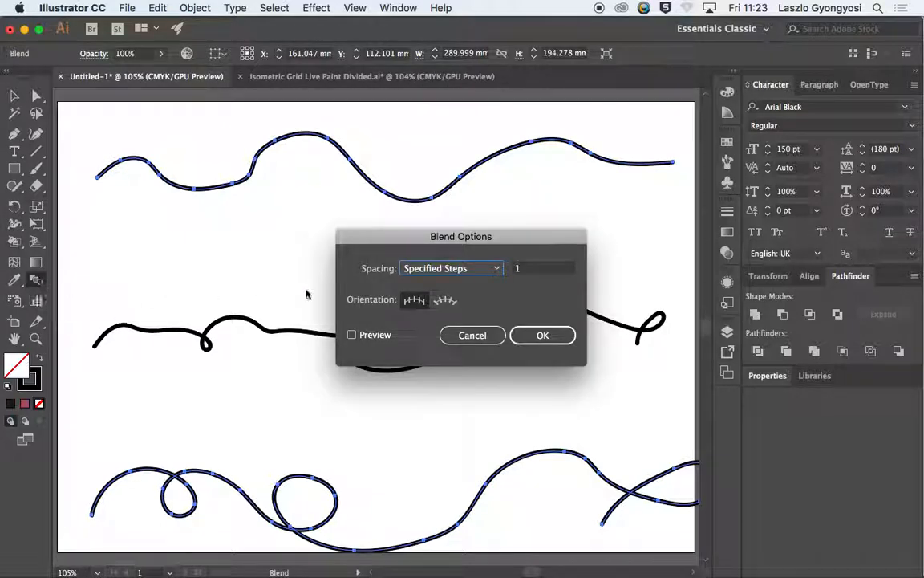
pyautogui.click(531, 269)
pyautogui.write('00')
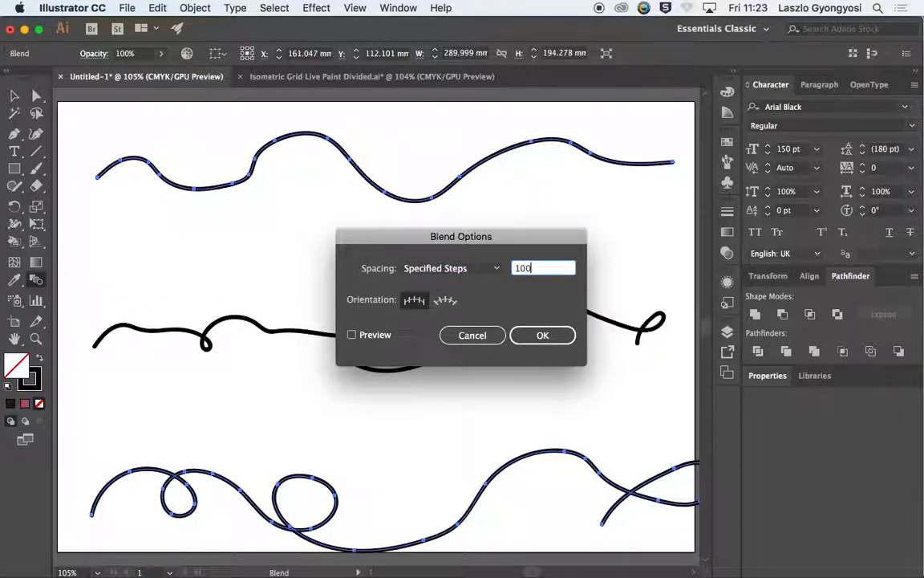
pyautogui.press('Return')
# Step: Set the stroke weight of the whole blend to 0.1 pt and deselect it
pyautogui.click(13, 95)
pyautogui.click(165, 170)
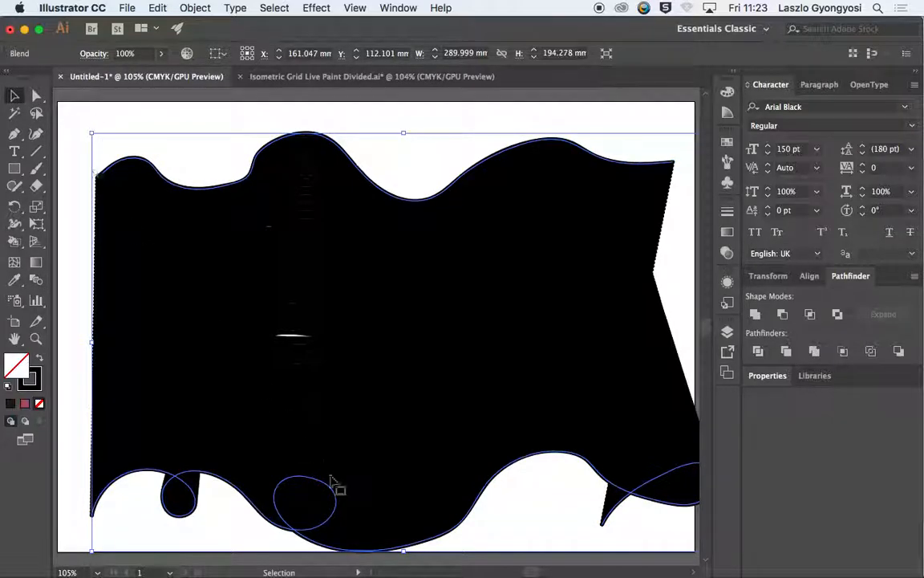
pyautogui.click(728, 213)
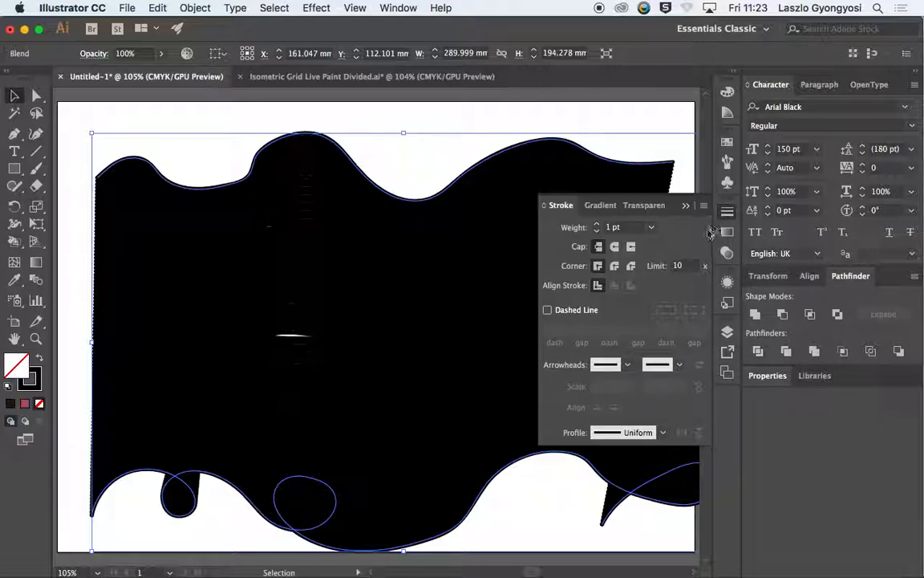
pyautogui.click(565, 230)
pyautogui.write('0')
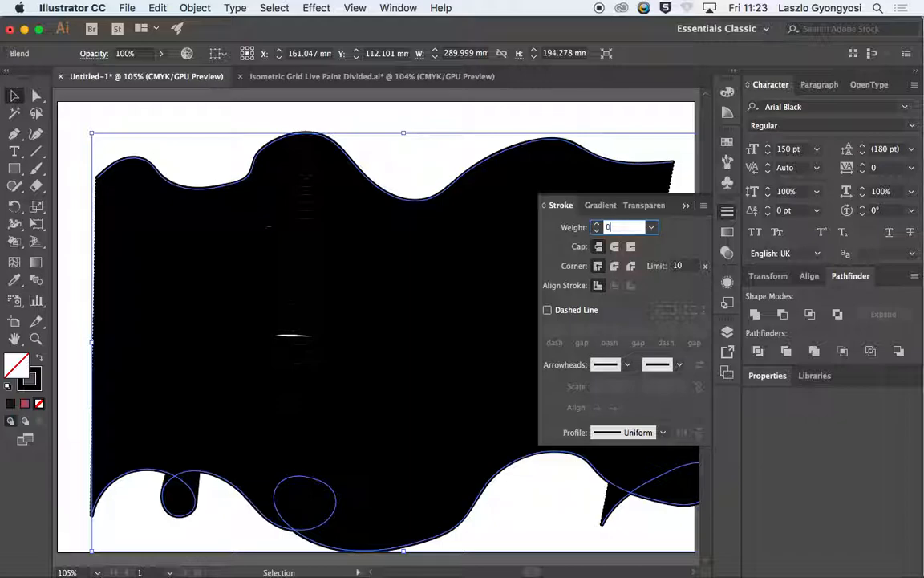
pyautogui.write('.1')
pyautogui.press('Return')
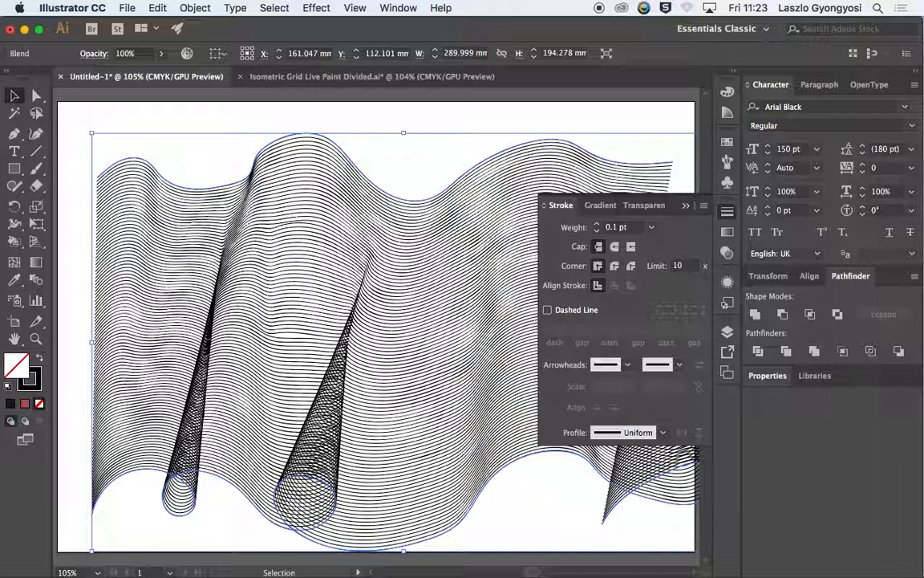
pyautogui.click(687, 207)
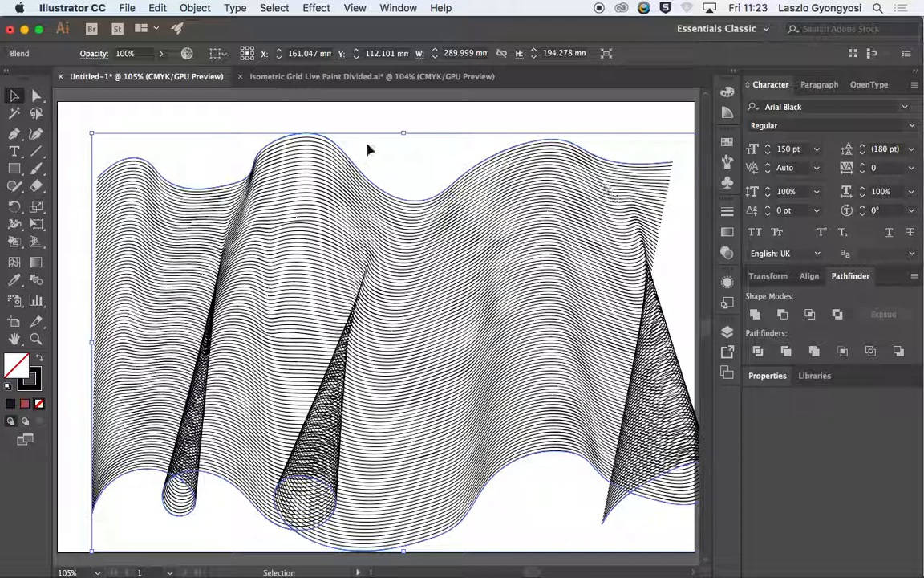
pyautogui.click(116, 124)
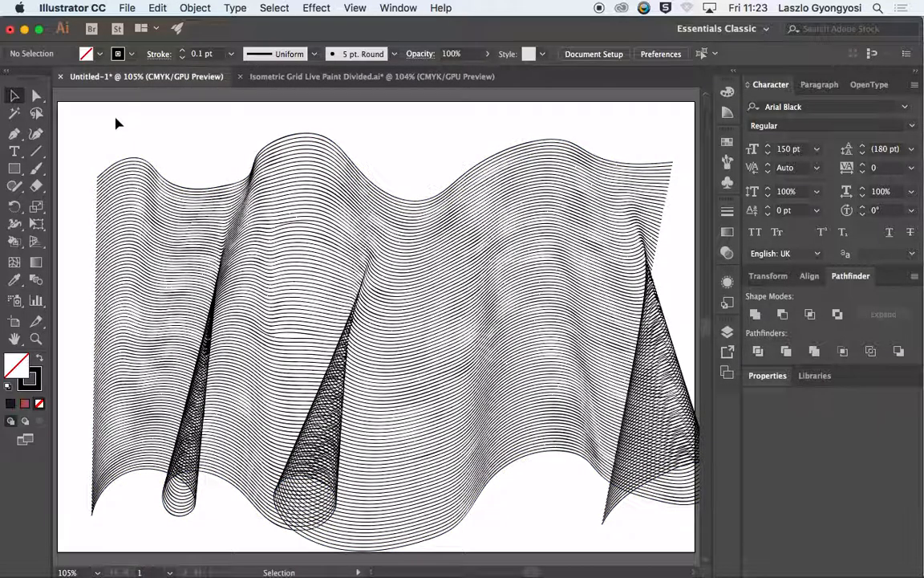
# Step: Select only the blend's upper source line with Direct Selection and open the gradient settings
pyautogui.click(37, 96)
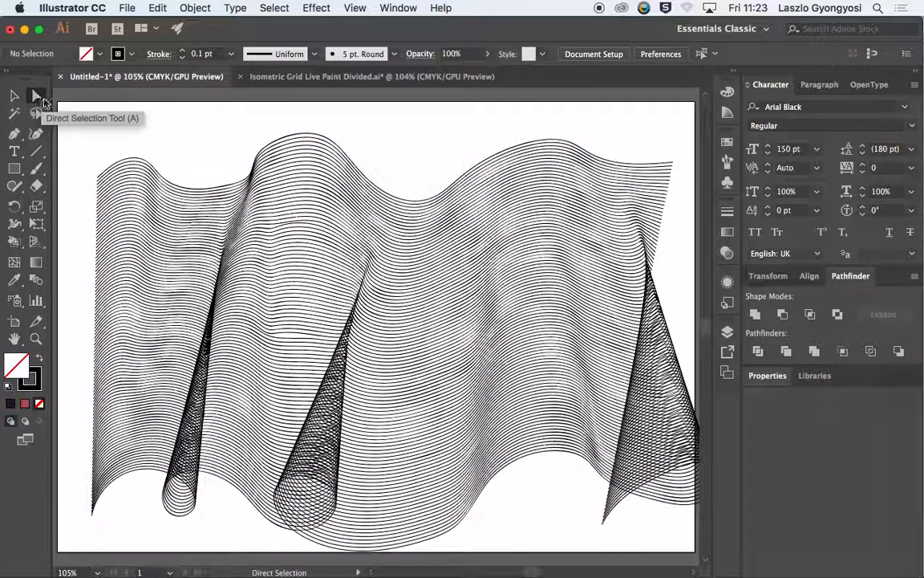
pyautogui.click(134, 161)
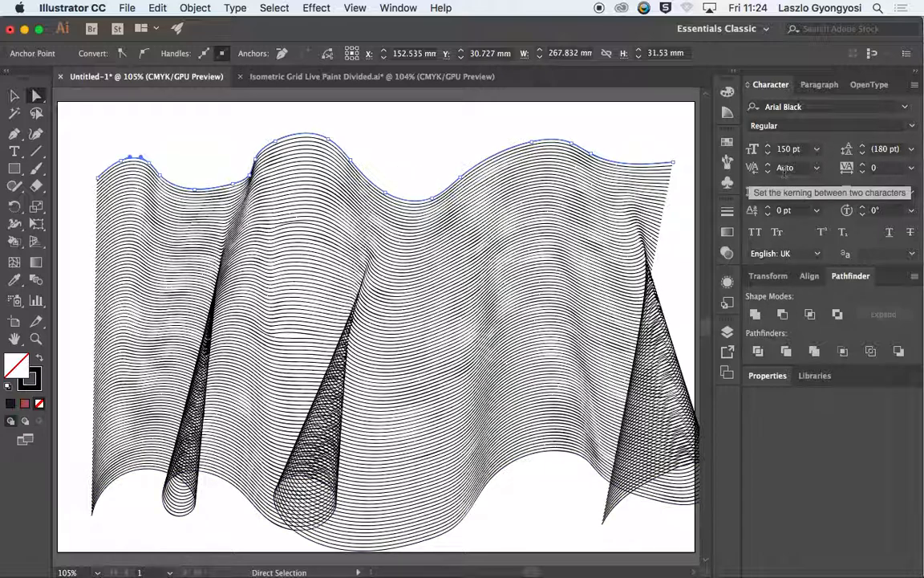
pyautogui.click(727, 235)
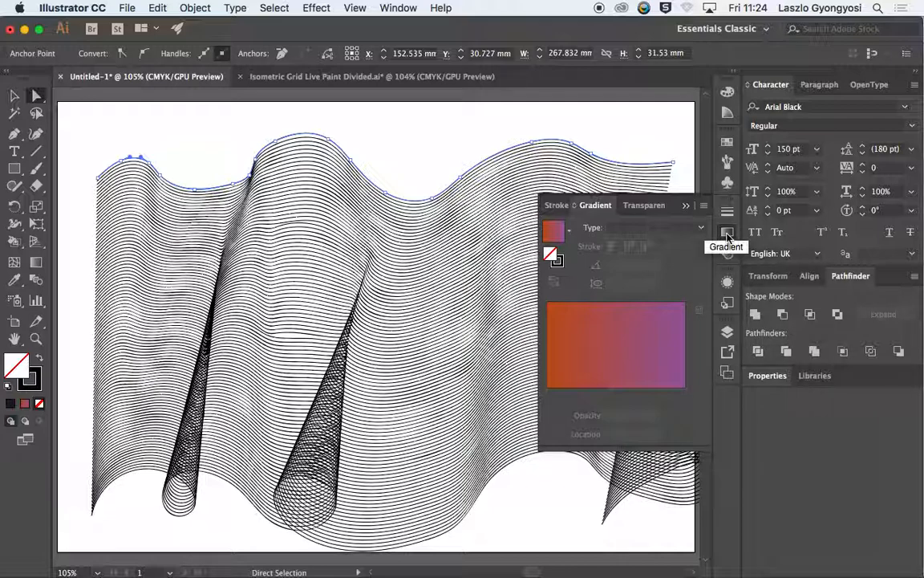
pyautogui.click(399, 8)
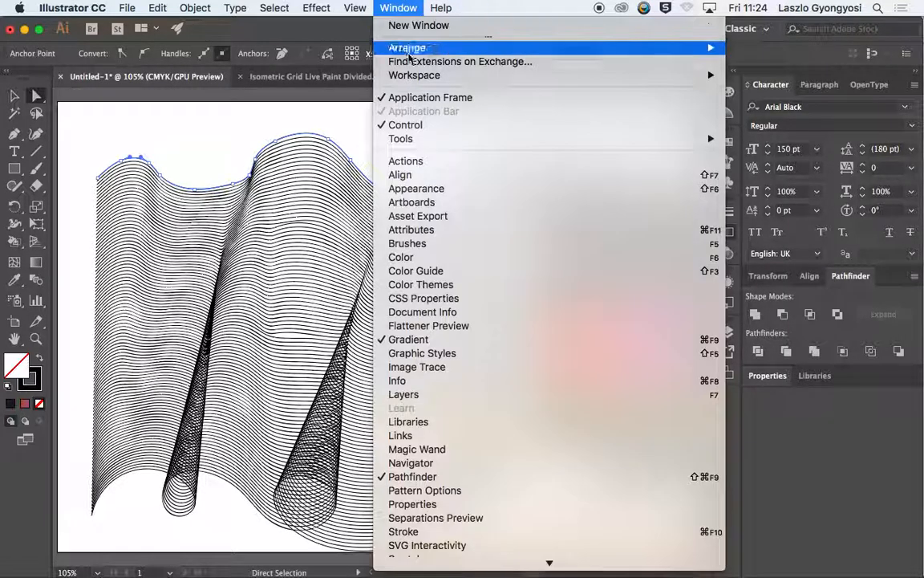
pyautogui.click(542, 5)
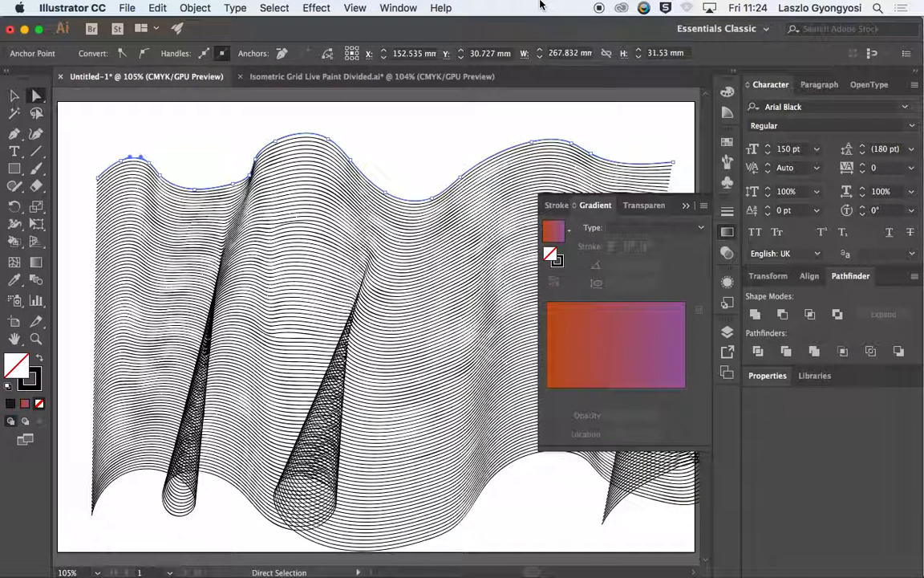
# Step: Try a linear gradient on the fill of the blend's upper line, and undo it
pyautogui.click(625, 231)
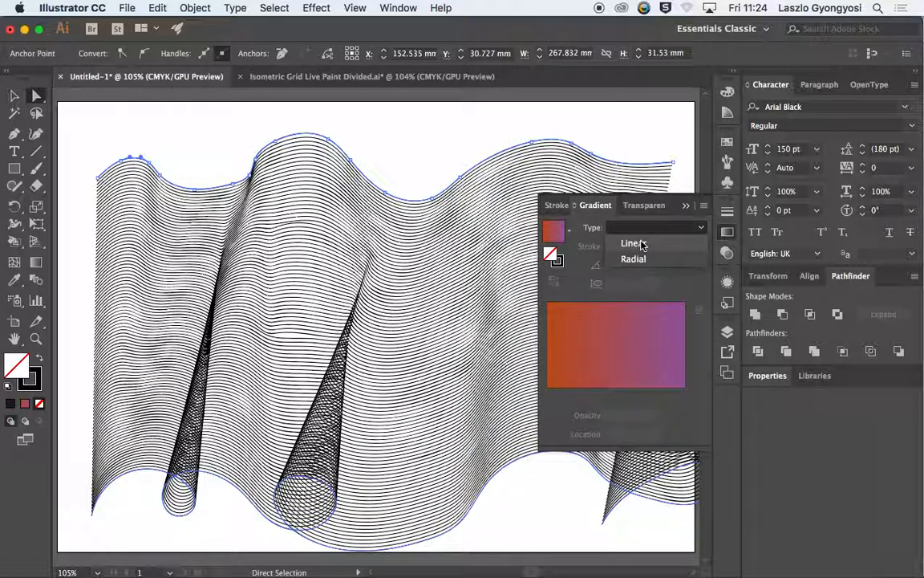
pyautogui.click(633, 243)
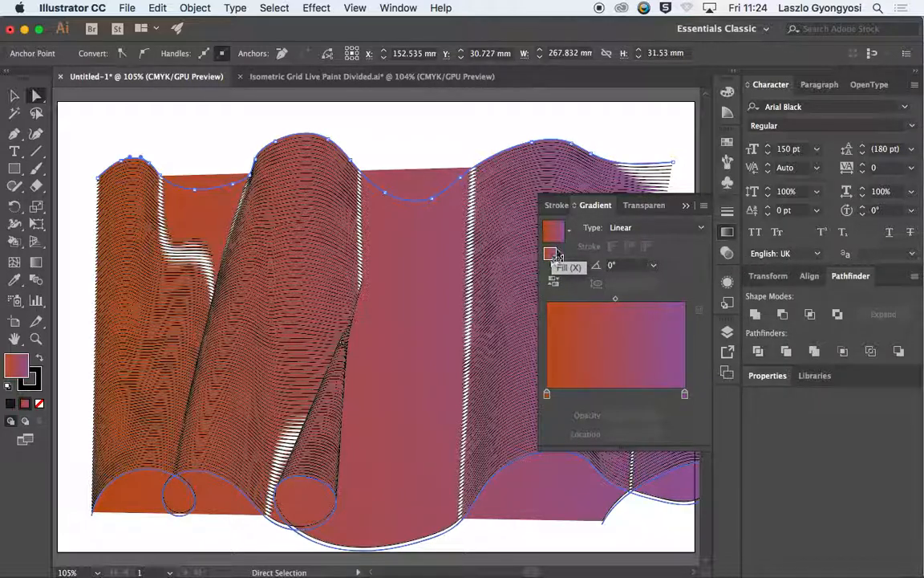
pyautogui.press('v')
pyautogui.press('super+z')
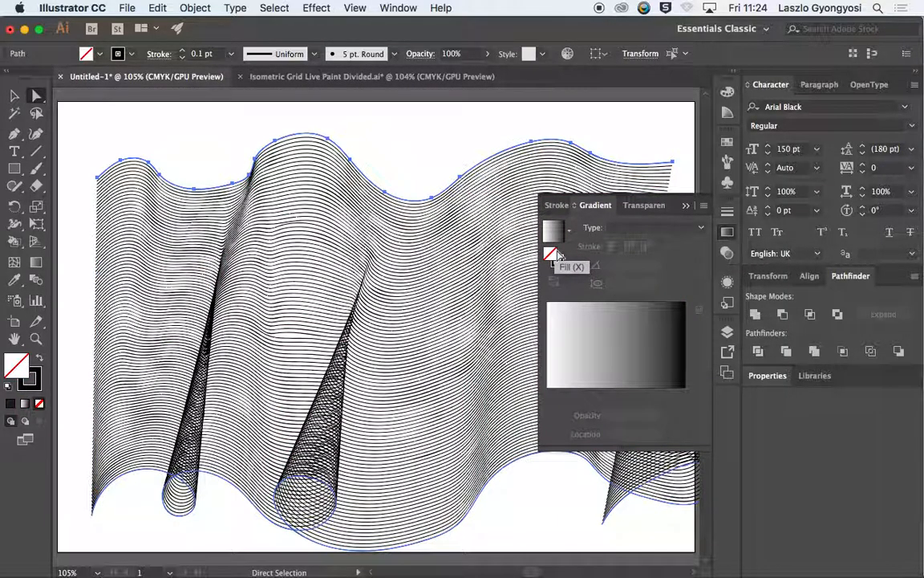
# Step: Apply a linear gradient to the stroke of the blend's upper line
pyautogui.click(560, 266)
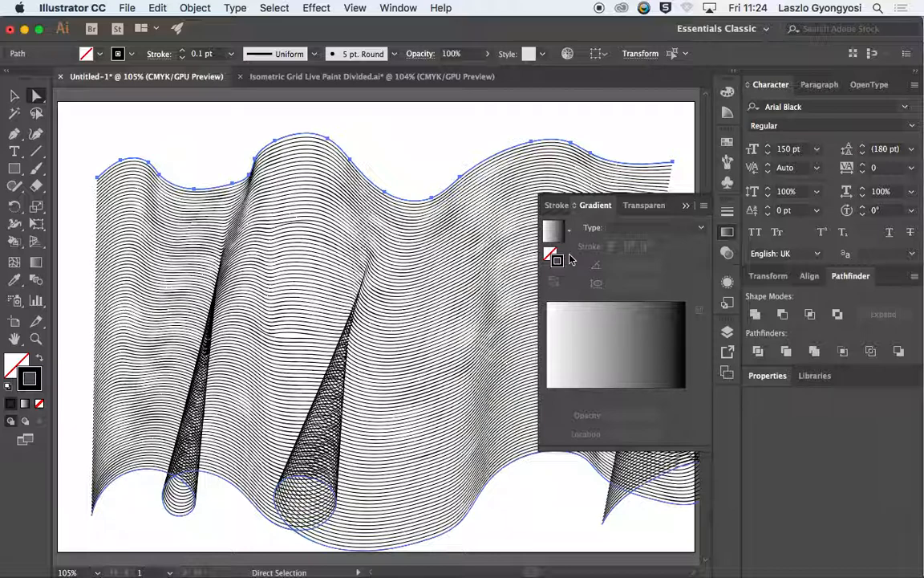
pyautogui.click(629, 228)
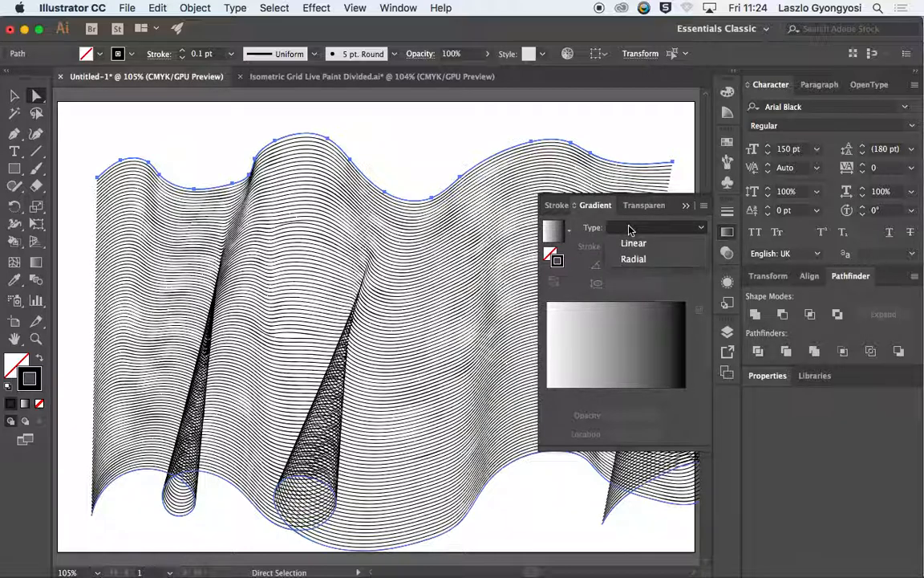
pyautogui.click(633, 244)
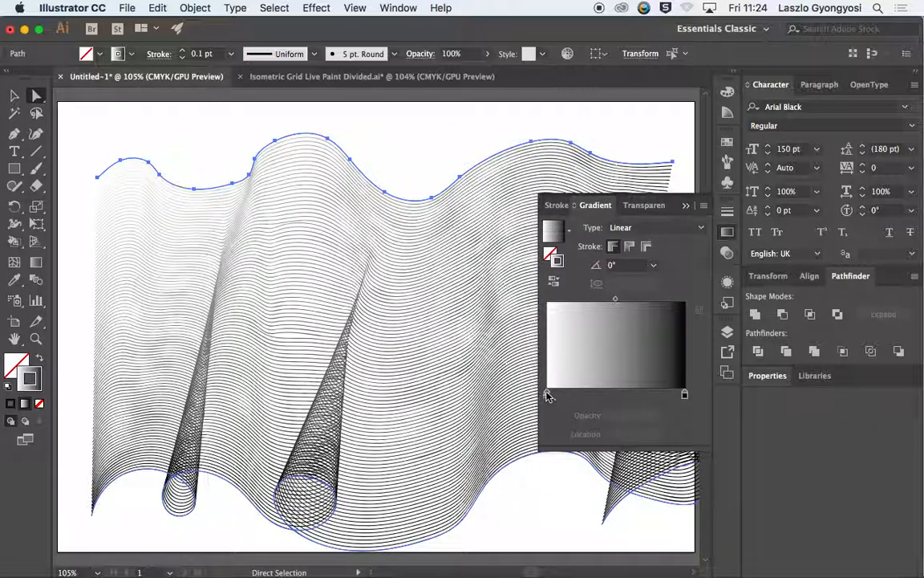
# Step: Recolour the upper line's stroke gradient with swatches, making its start stop blue and its end stop magenta
pyautogui.doubleClick(547, 394)
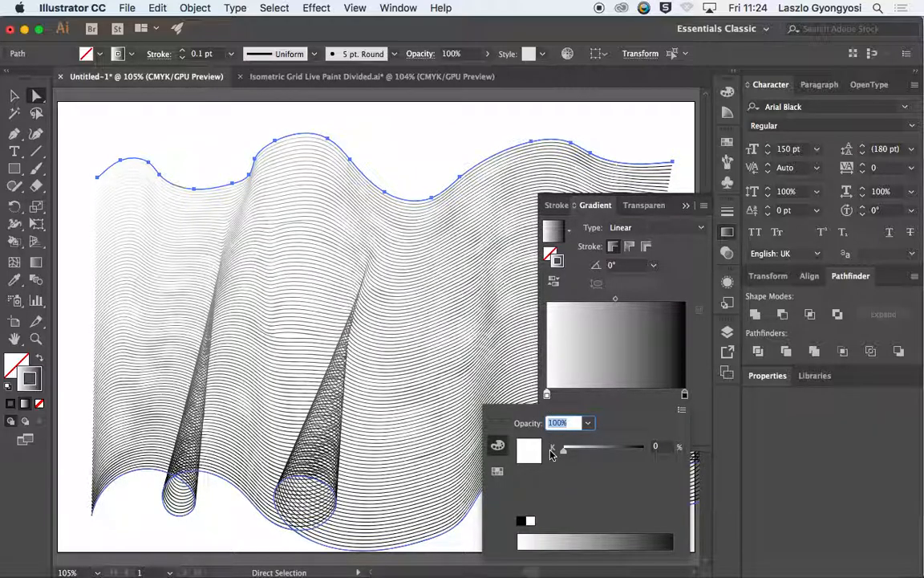
pyautogui.click(682, 410)
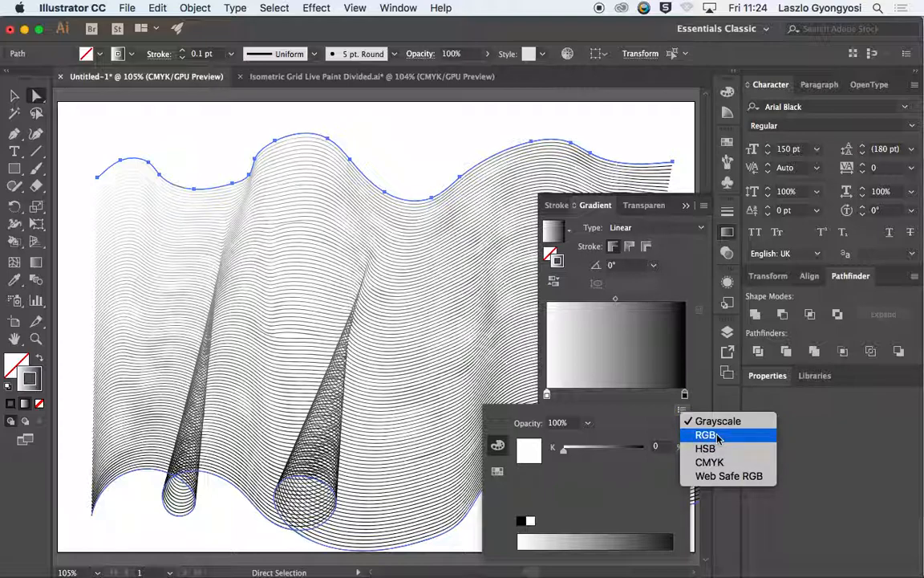
pyautogui.click(497, 474)
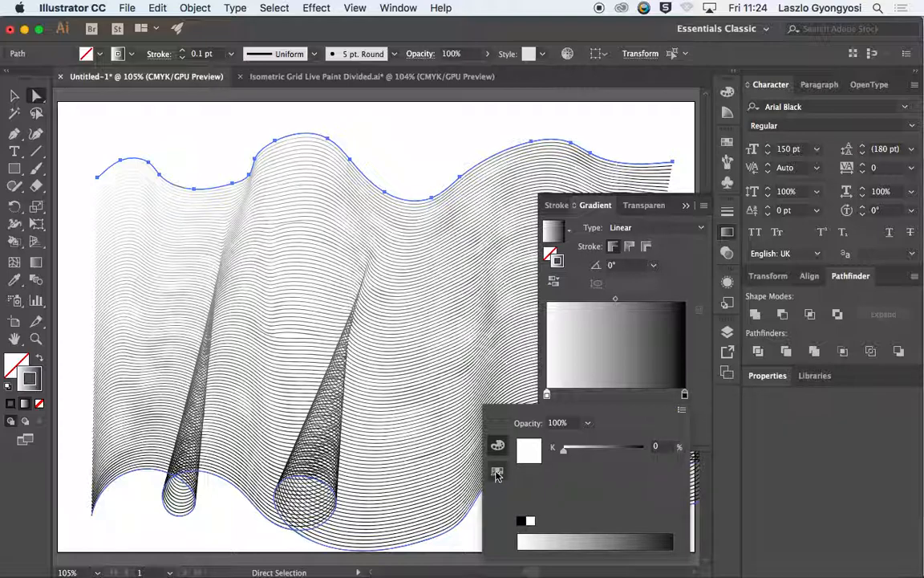
pyautogui.click(498, 473)
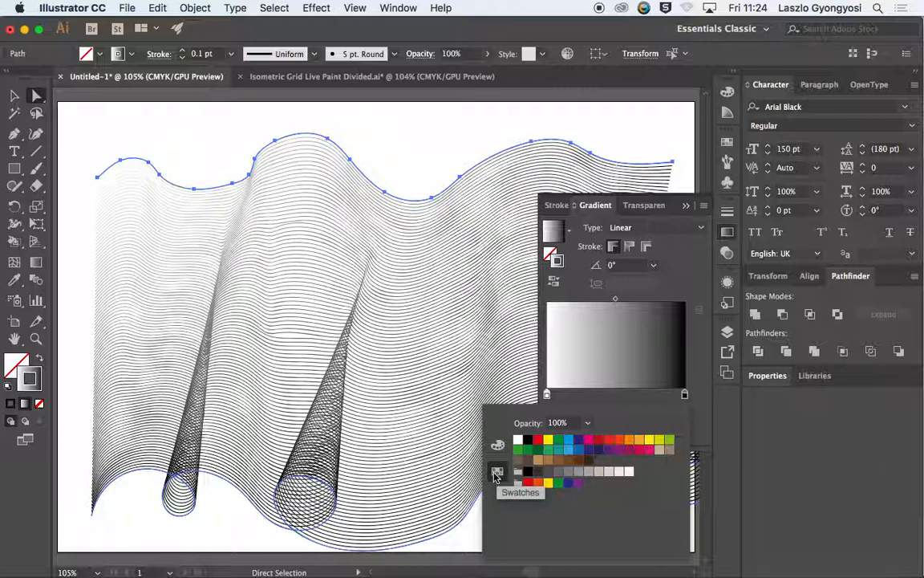
pyautogui.click(498, 446)
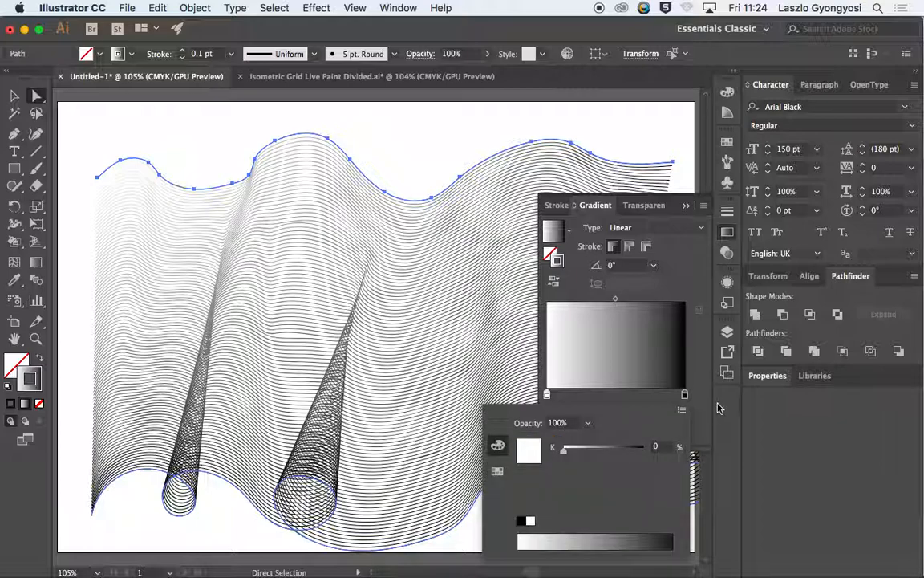
pyautogui.click(679, 412)
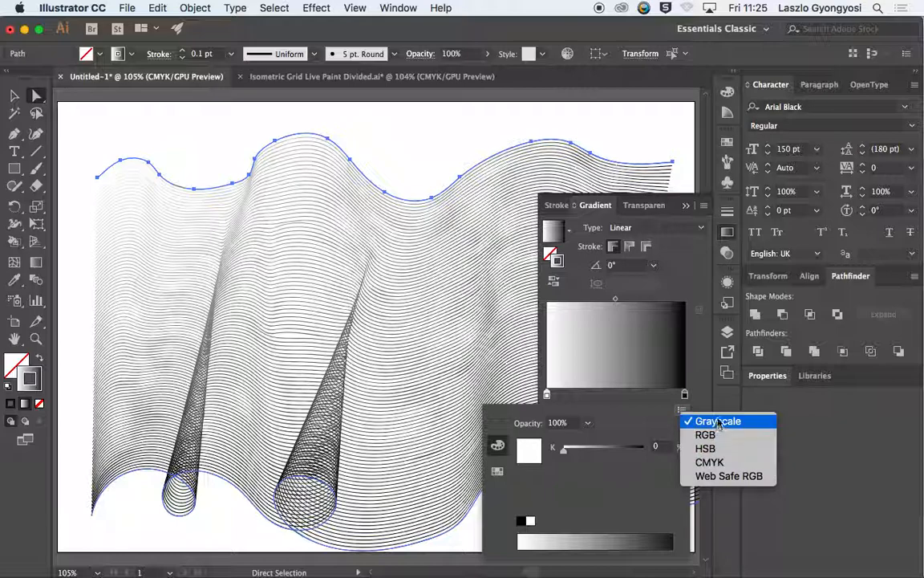
pyautogui.click(498, 471)
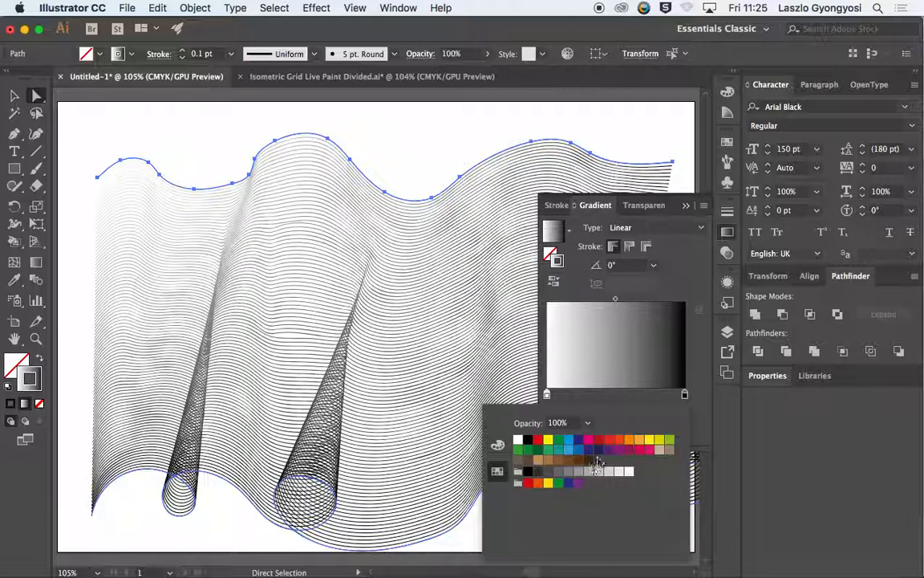
pyautogui.click(568, 440)
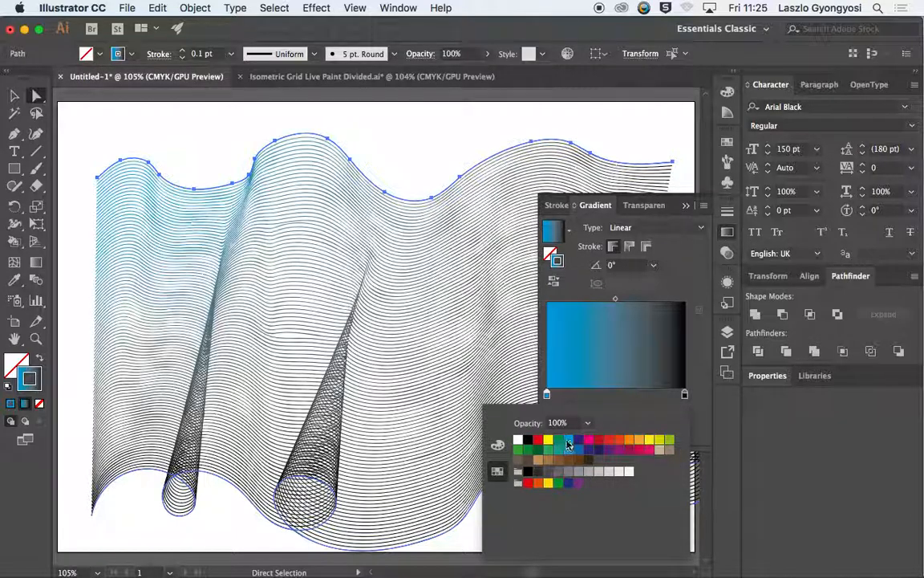
pyautogui.doubleClick(684, 393)
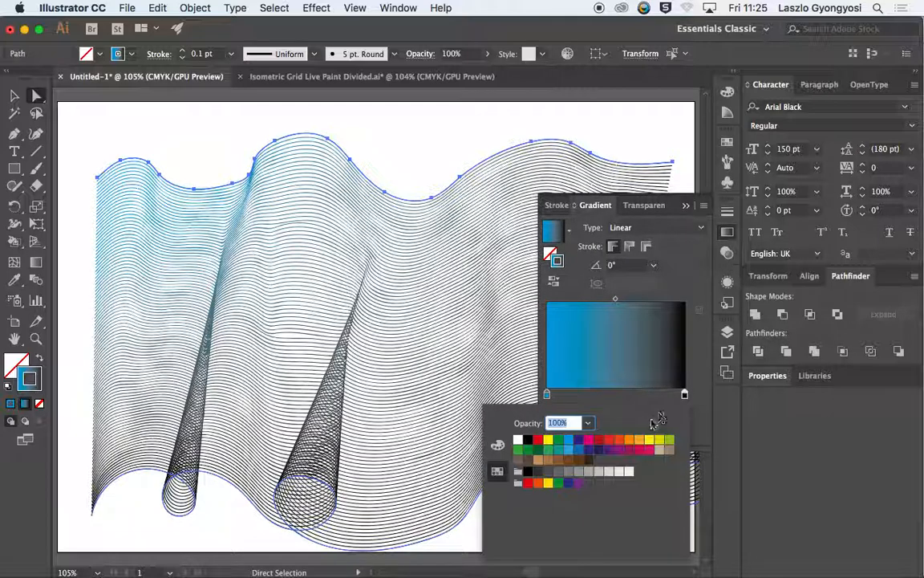
pyautogui.click(588, 440)
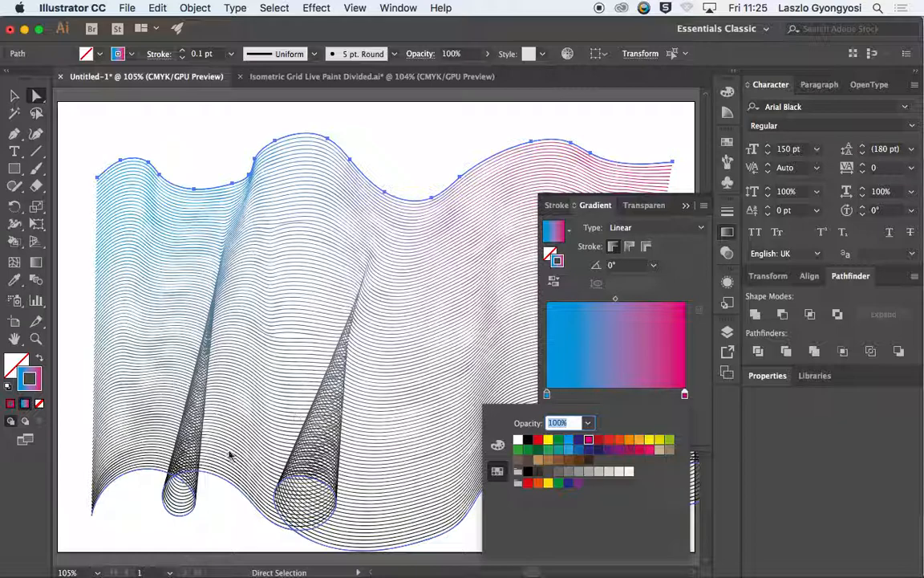
# Step: Select the blend's lower source line and apply the blue-to-magenta linear gradient to its stroke
pyautogui.click(123, 505)
pyautogui.click(130, 472)
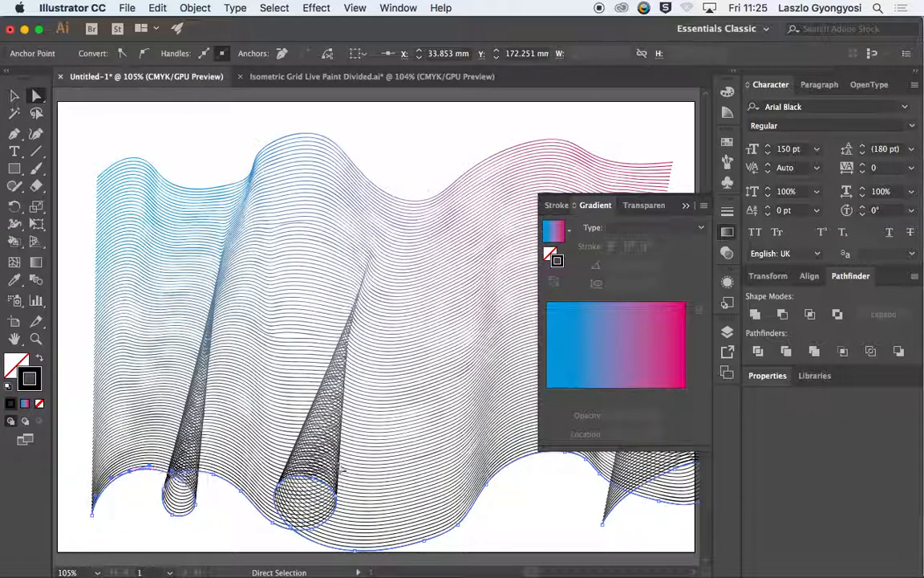
pyautogui.click(626, 228)
pyautogui.click(633, 241)
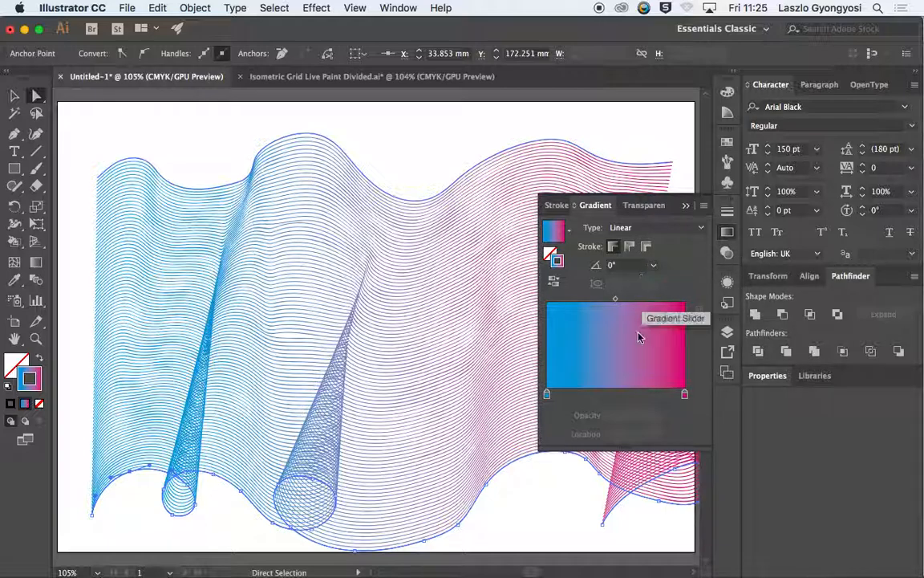
# Step: Change the lower line's stroke gradient to run from an orange swatch to a purple swatch, and collapse the gradient settings
pyautogui.click(548, 395)
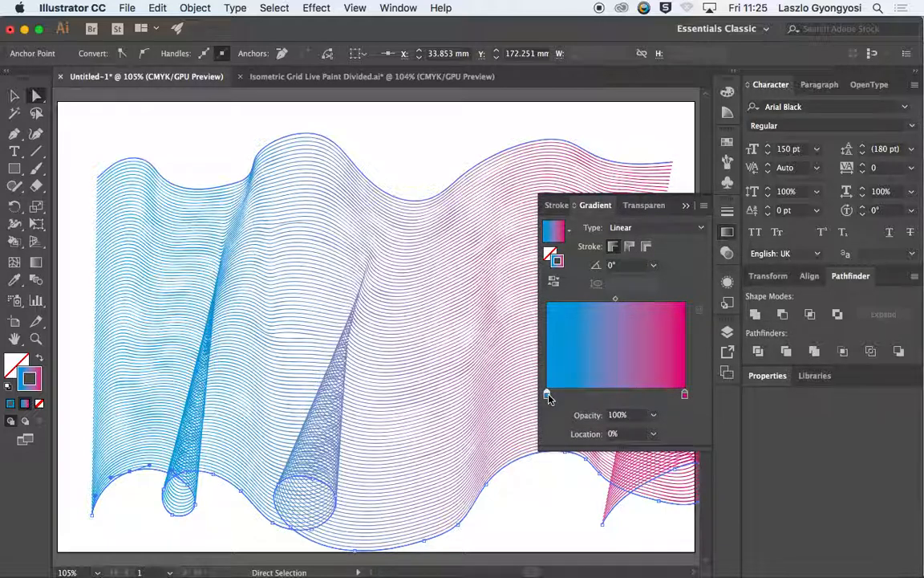
pyautogui.doubleClick(548, 394)
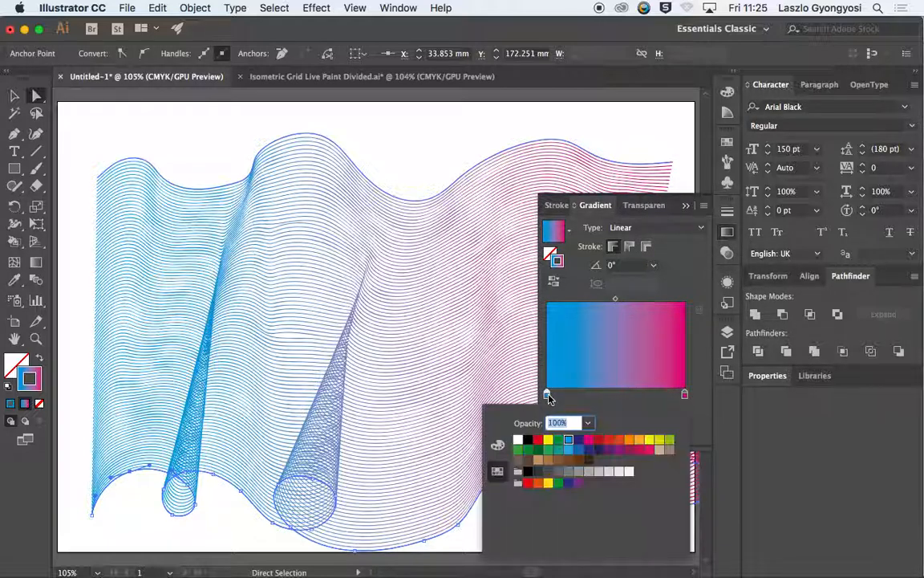
pyautogui.click(630, 441)
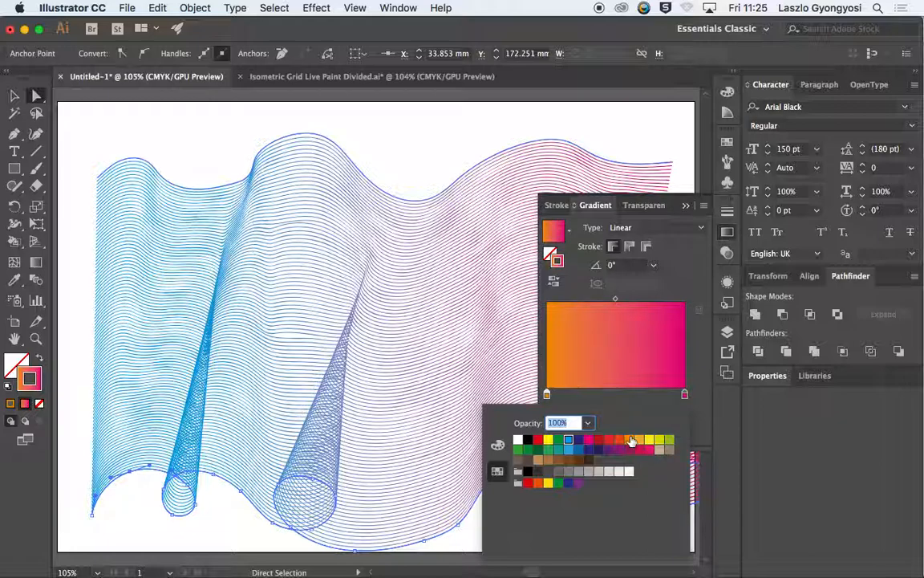
pyautogui.click(685, 395)
pyautogui.doubleClick(685, 395)
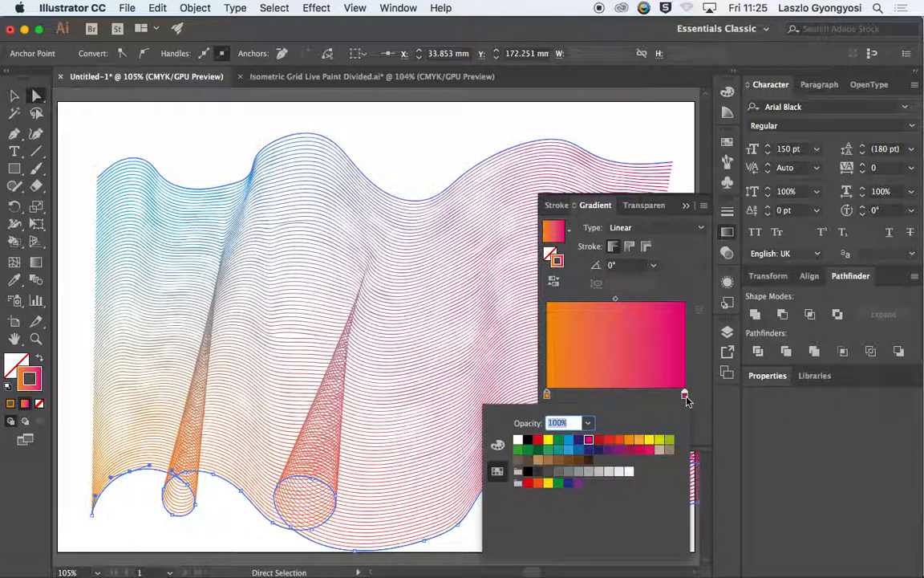
pyautogui.click(619, 451)
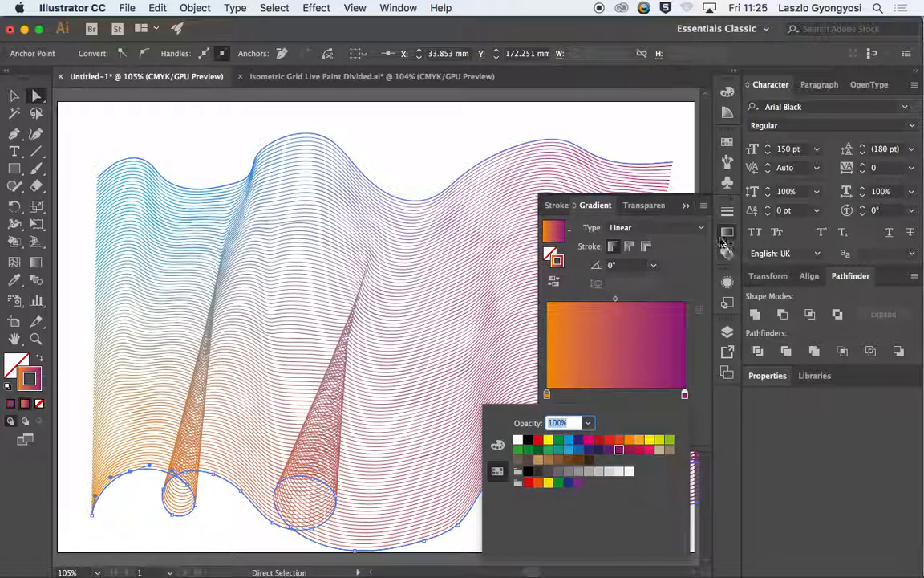
pyautogui.click(686, 207)
pyautogui.click(686, 206)
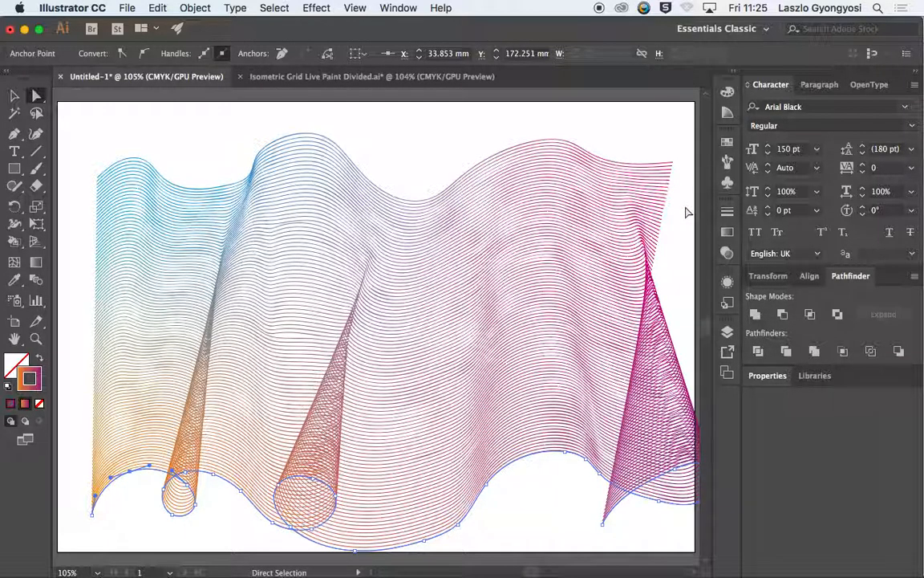
# Step: Deselect the line and draw a rectangle over the blend, covering almost the whole artboard
pyautogui.press('v')
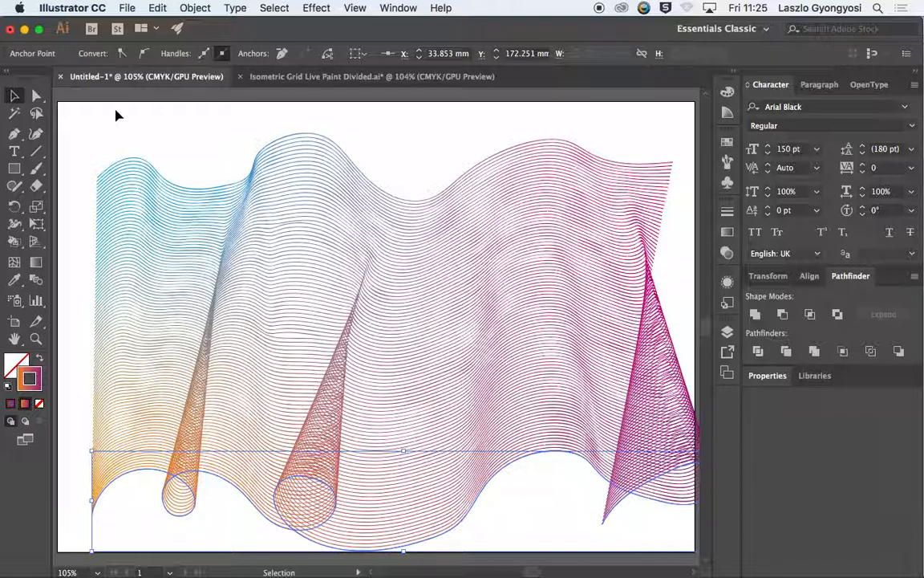
pyautogui.click(14, 168)
pyautogui.press('super+shift+a')
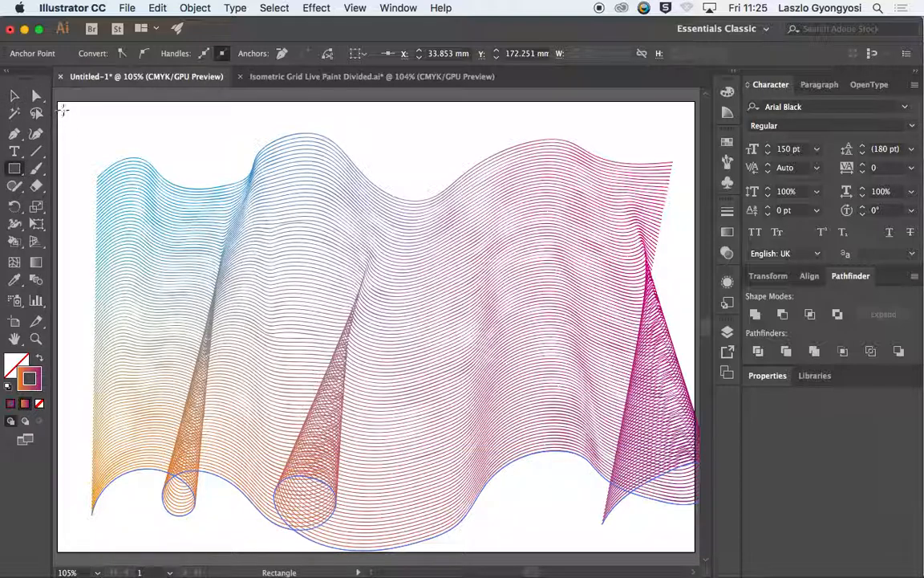
pyautogui.moveTo(64, 105); pyautogui.dragTo(692, 547)
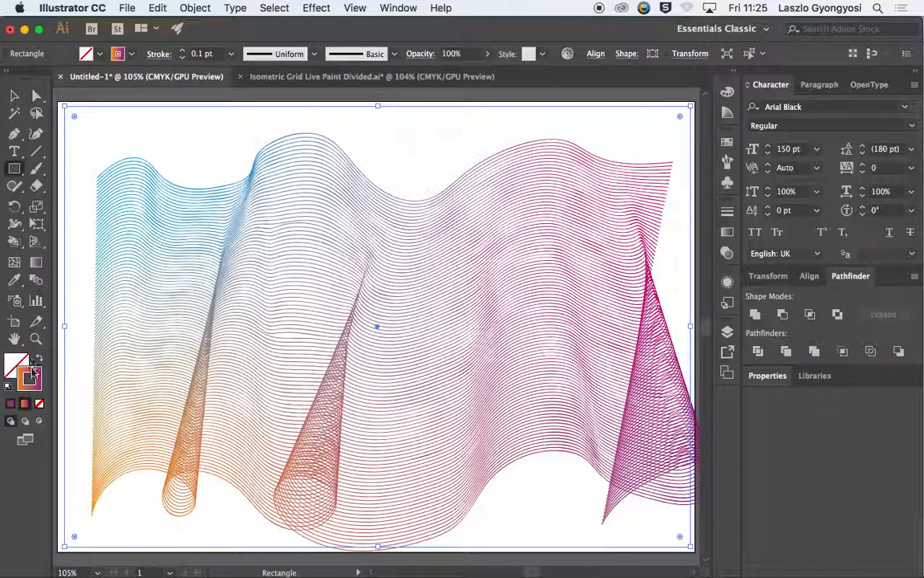
# Step: Remove the rectangle's stroke and fill it with black
pyautogui.click(38, 403)
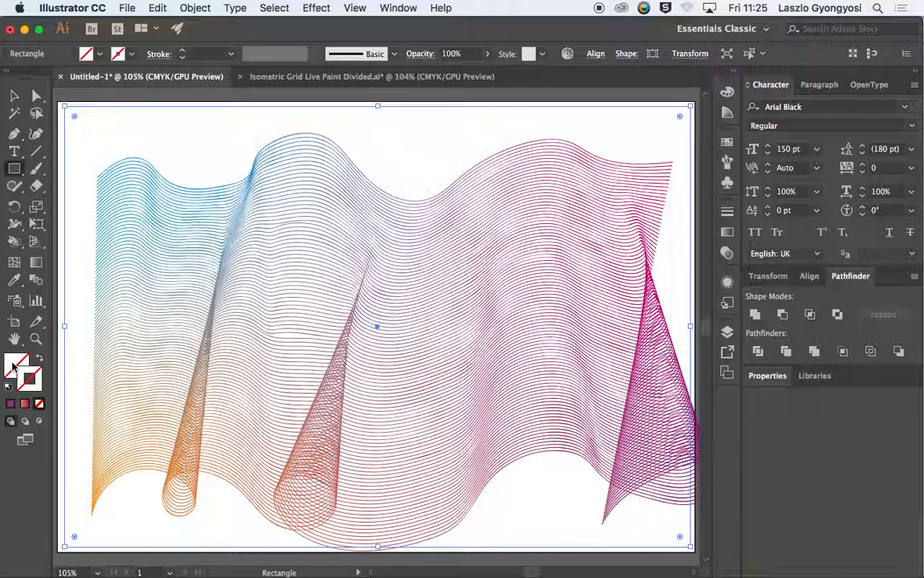
pyautogui.click(13, 364)
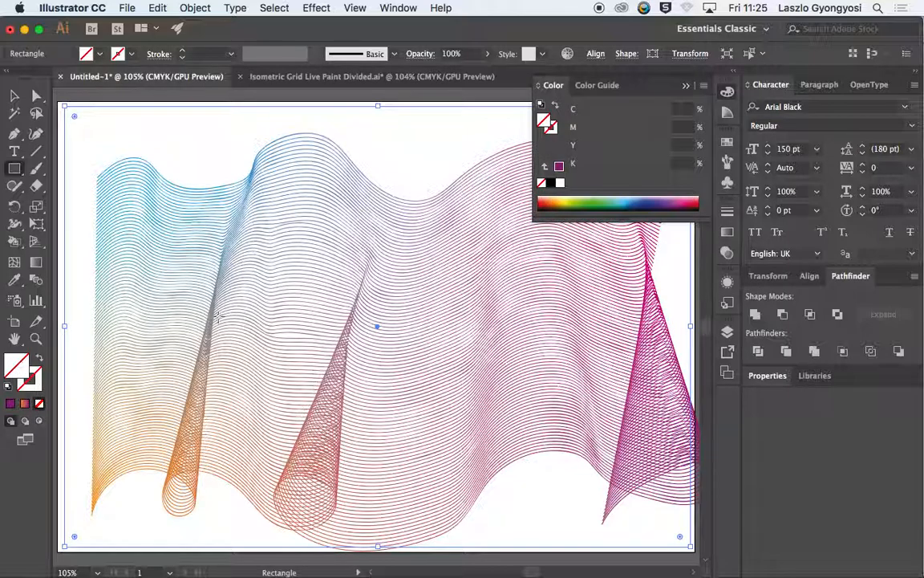
pyautogui.click(552, 184)
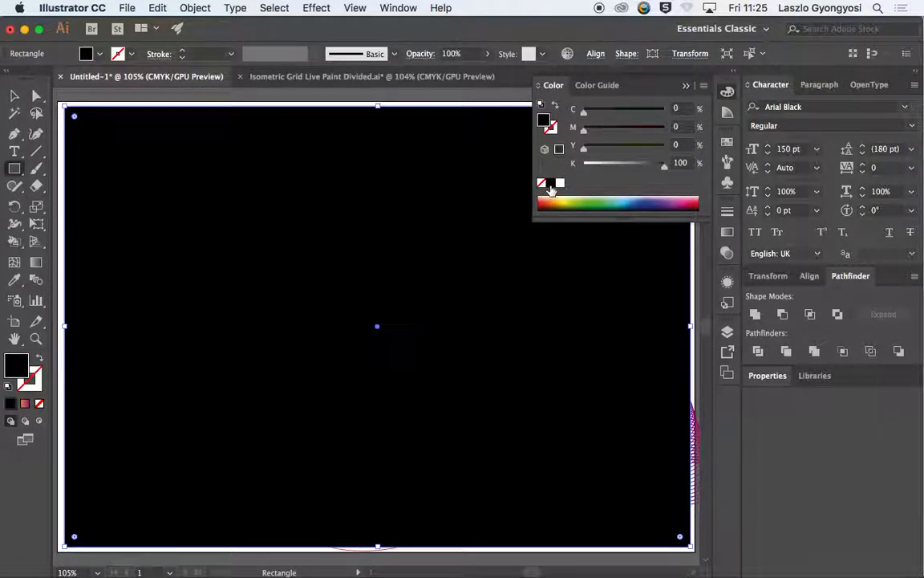
# Step: Select the blend hidden beneath the black rectangle, reaching it again through Outline view, and return to preview
pyautogui.press('alt+super+[')
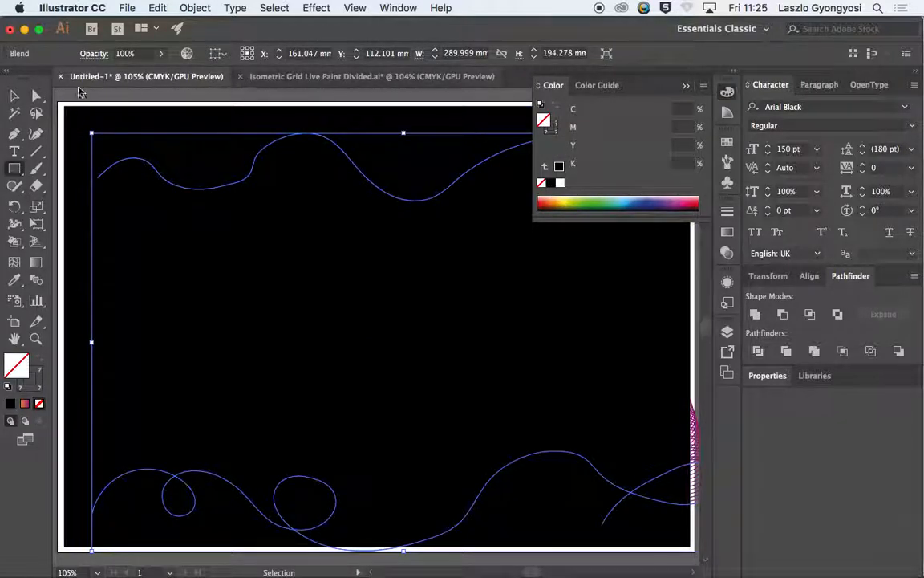
pyautogui.click(103, 128)
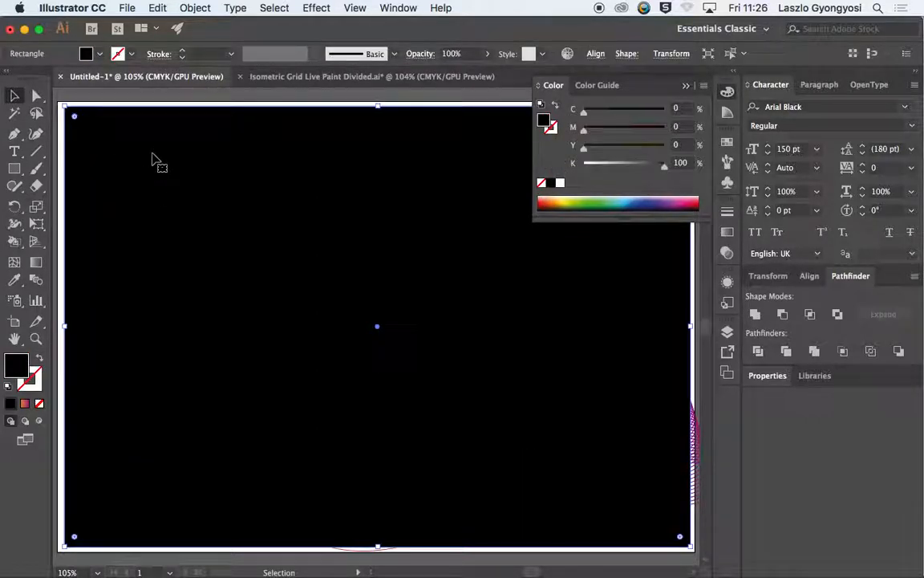
pyautogui.press('super+y')
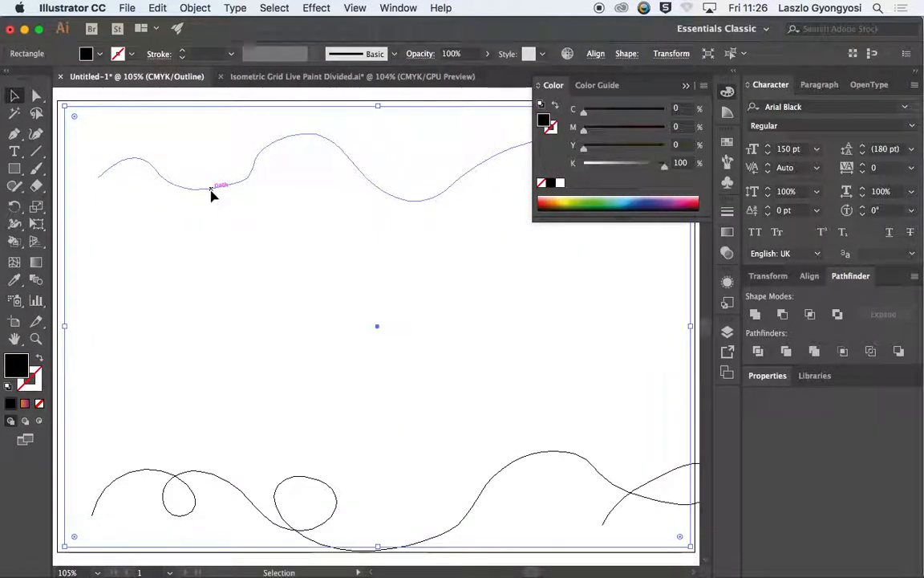
pyautogui.click(217, 186)
pyautogui.press('super+y')
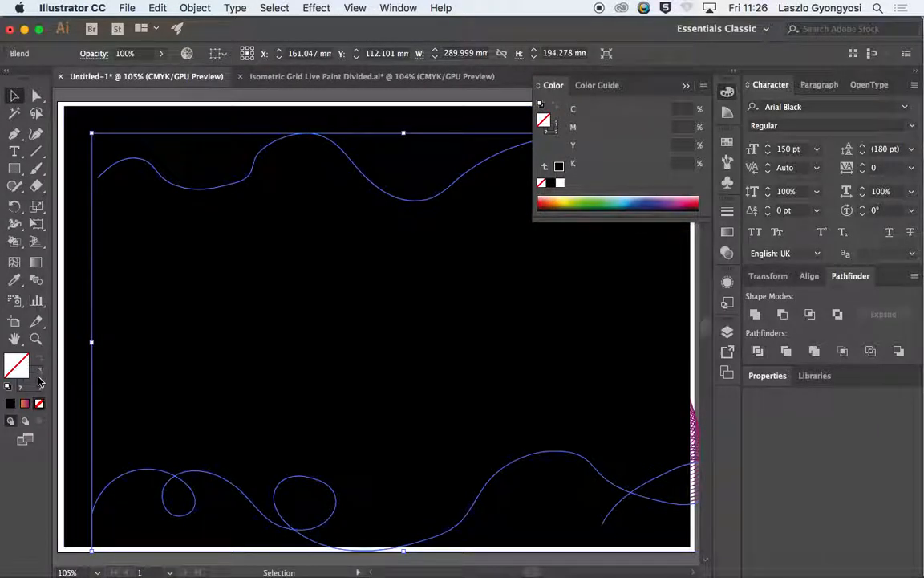
# Step: Send the black rectangle to the back, behind the line blend
pyautogui.click(151, 104)
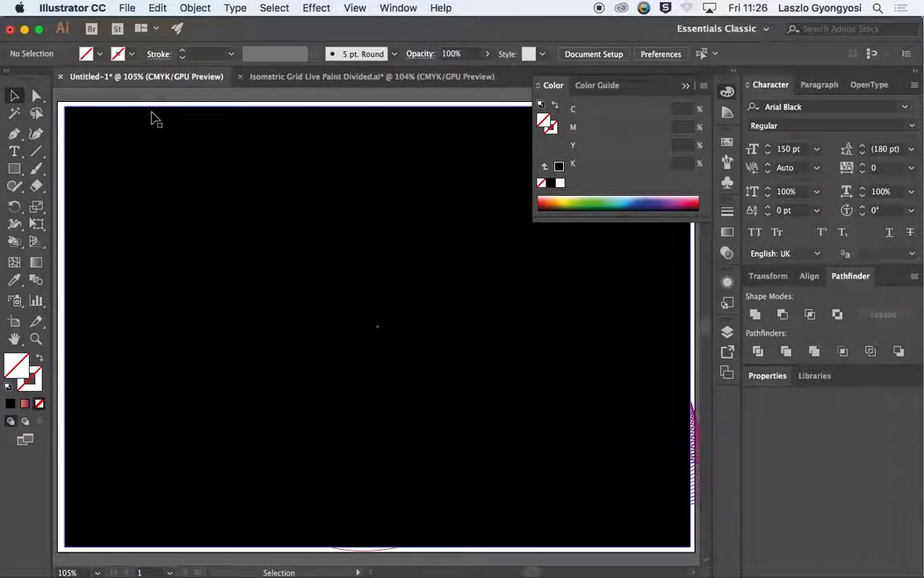
pyautogui.click(155, 118)
pyautogui.press('alt+super+bracketleft')
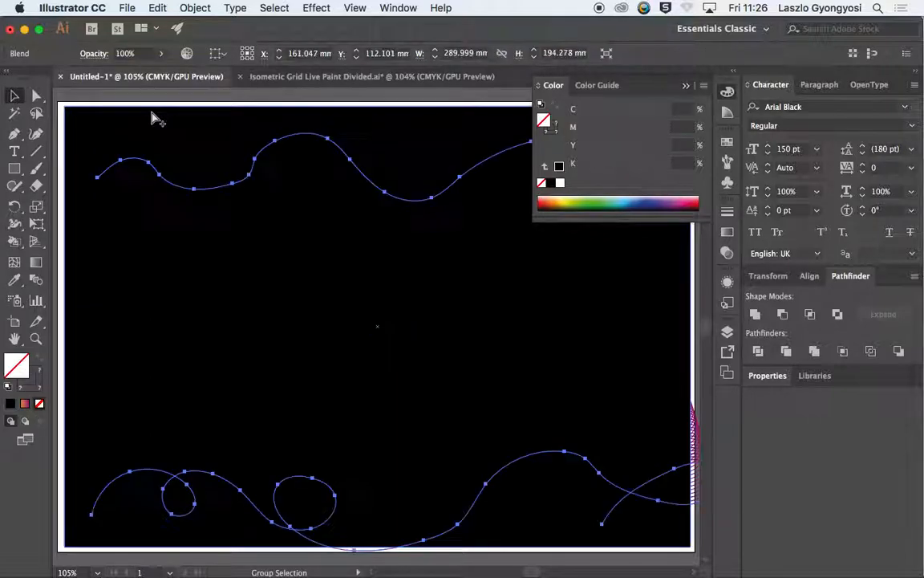
pyautogui.click(154, 118)
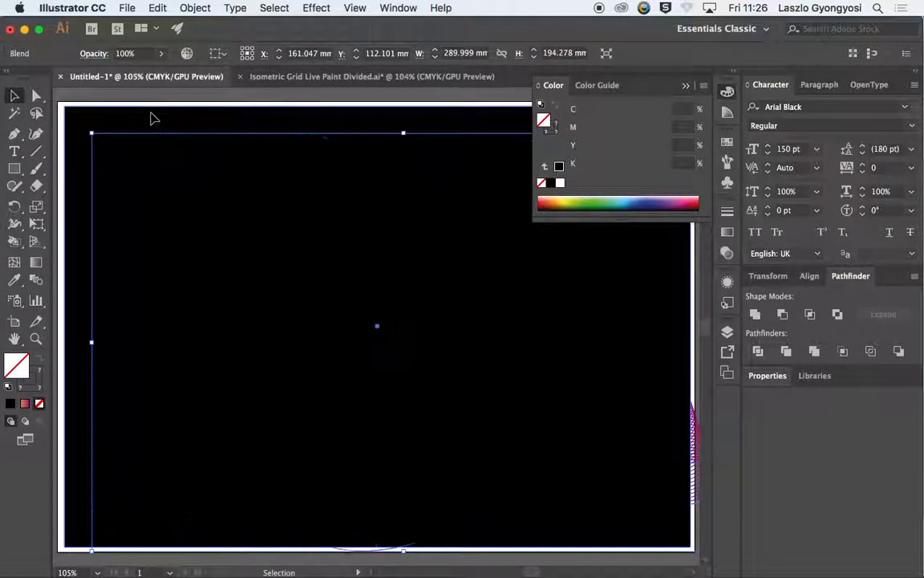
pyautogui.press('shift+super+bracketleft')
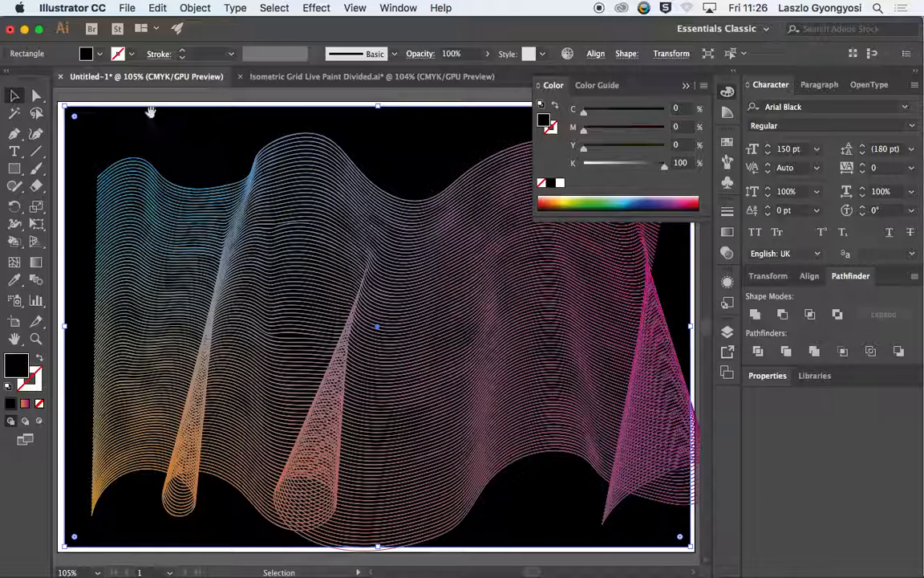
# Step: Paint a vertical wavy line ending in a wide hook with the 5 pt. Round brush, outside the artboard's left edge
pyautogui.moveTo(97, 274); pyautogui.dragTo(343, 311)
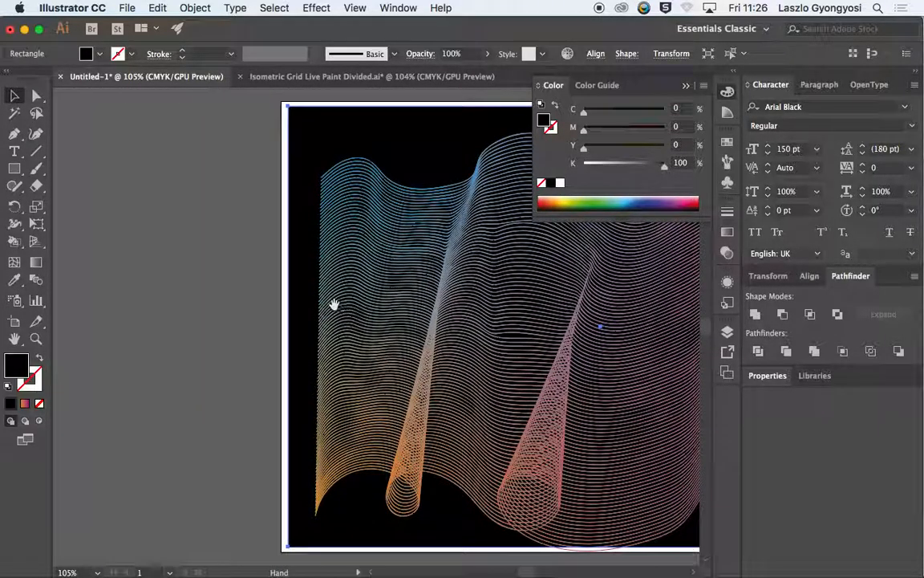
pyautogui.press('b')
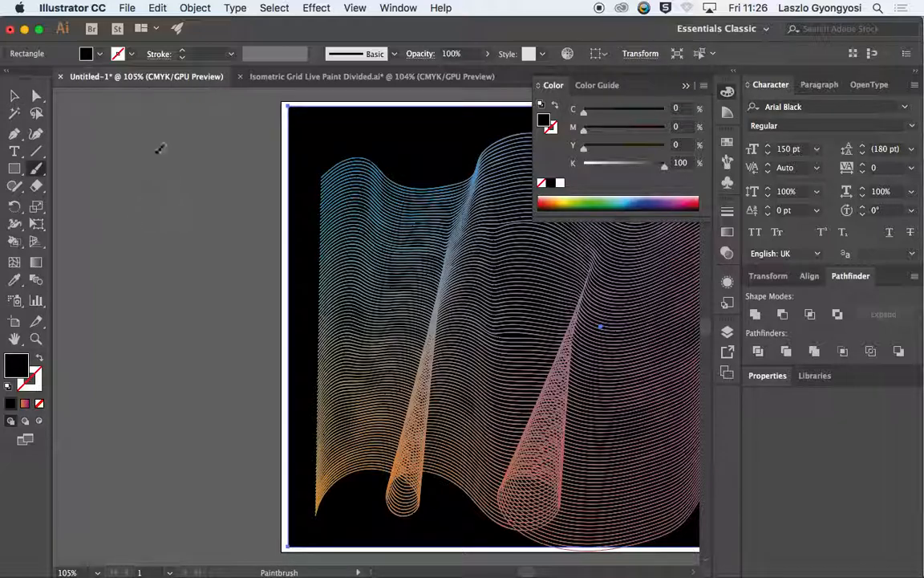
pyautogui.moveTo(165, 125)
pyautogui.mouseDown()
pyautogui.moveTo(133, 176)
pyautogui.moveTo(198, 252)
pyautogui.moveTo(198, 298)
pyautogui.moveTo(130, 380)
pyautogui.moveTo(118, 518)
pyautogui.moveTo(203, 516)
pyautogui.moveTo(195, 424)
pyautogui.moveTo(156, 376)
pyautogui.mouseUp()
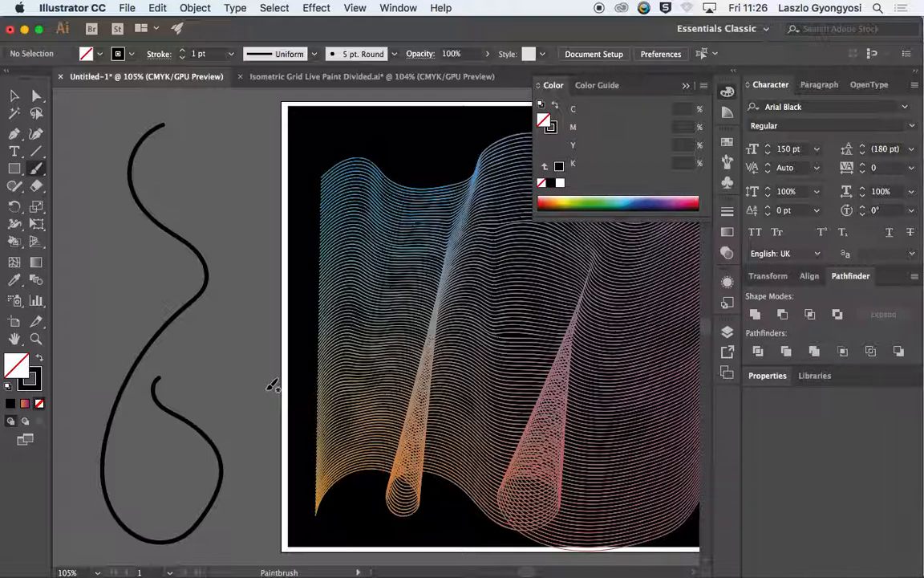
pyautogui.click(15, 96)
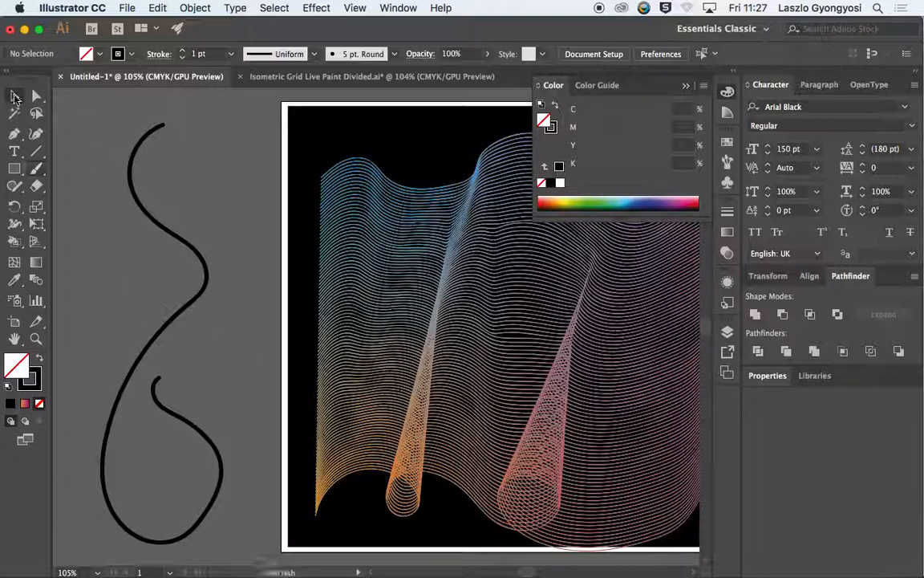
# Step: Select the vertical wavy line together with the line blend and replace the blend's spine with that line
pyautogui.click(145, 140)
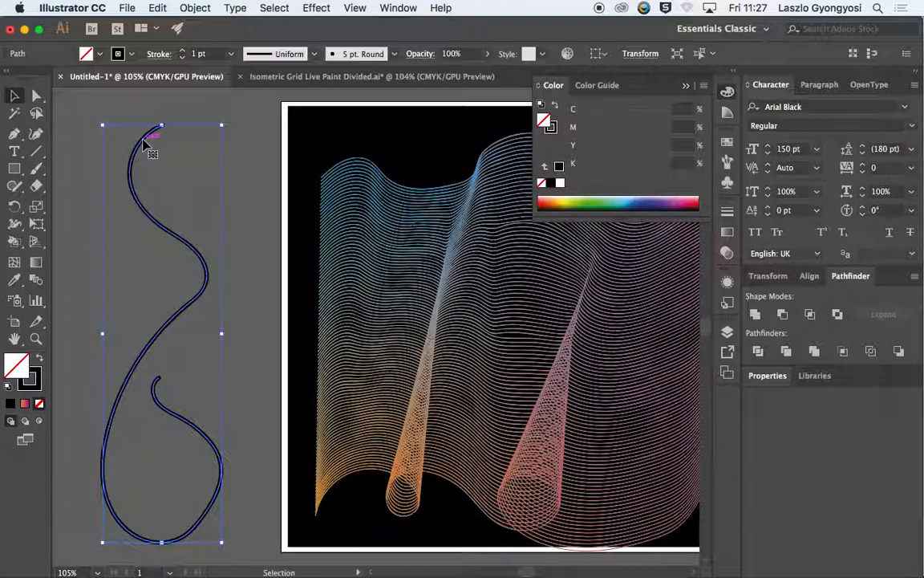
pyautogui.keyDown('shift'); pyautogui.click(389, 175); pyautogui.keyUp('shift')
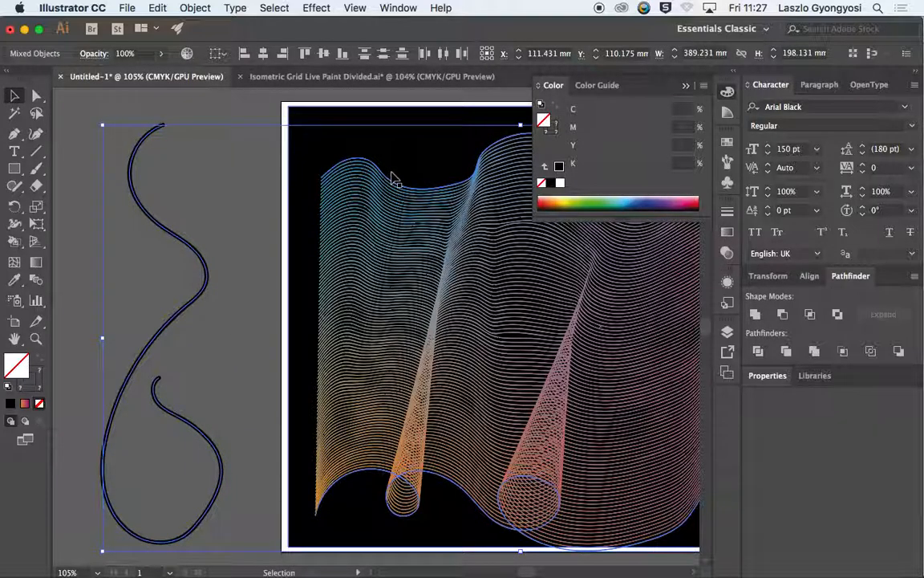
pyautogui.click(192, 8)
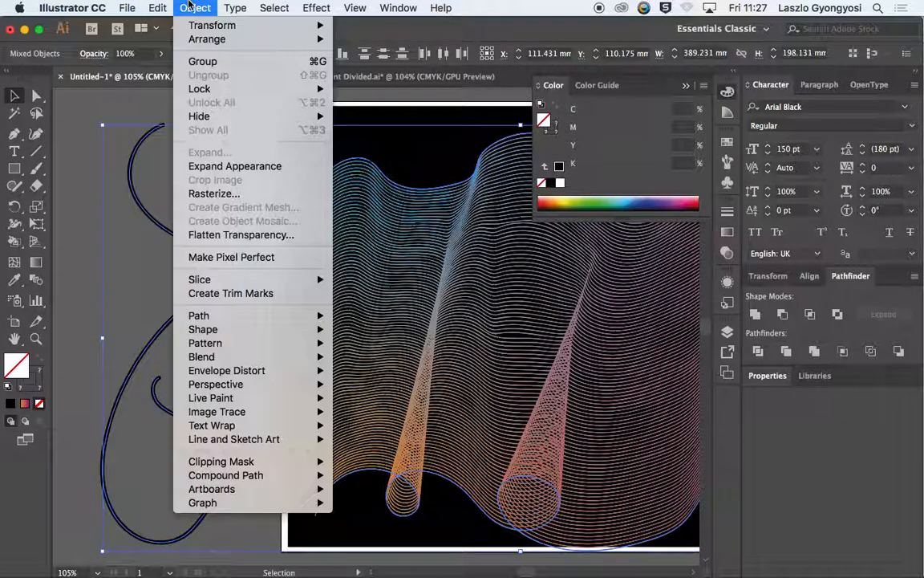
pyautogui.moveTo(234, 359)
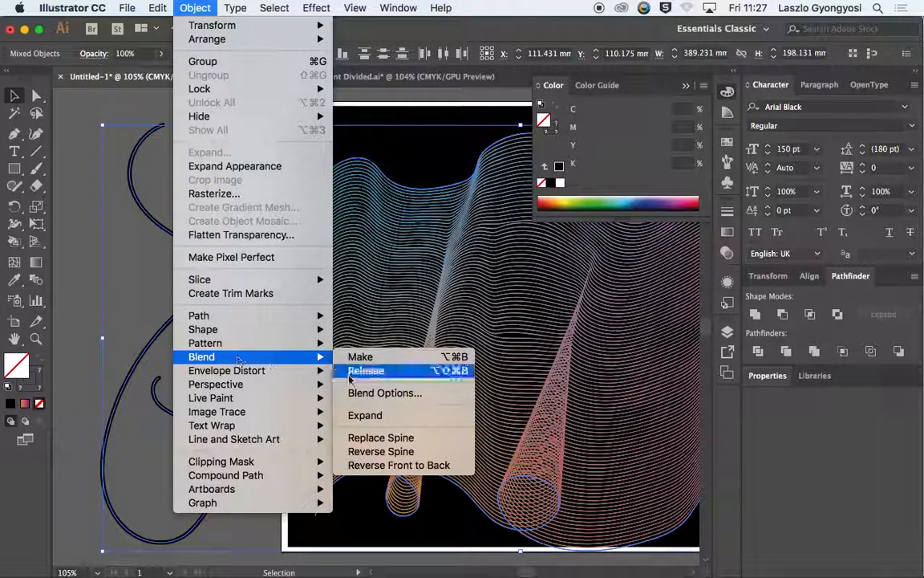
pyautogui.click(432, 442)
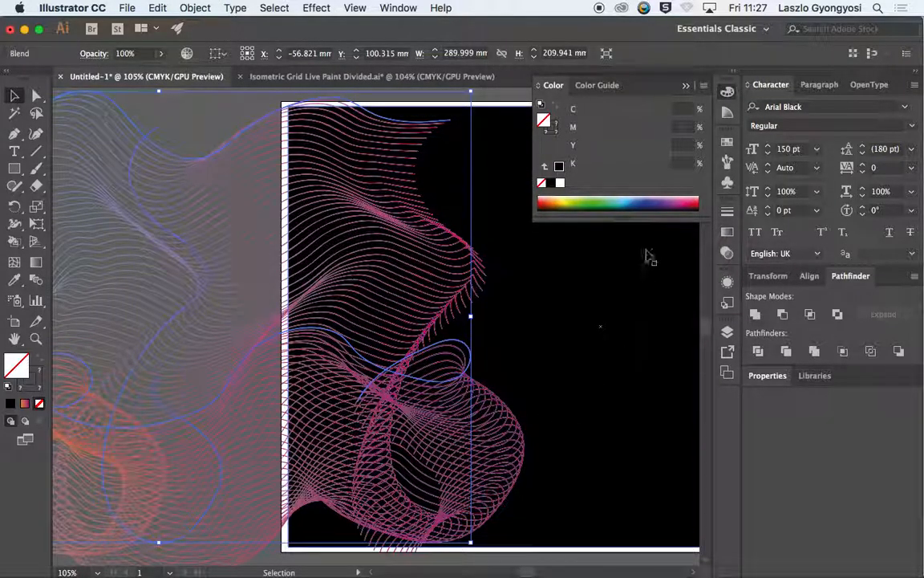
# Step: Collapse the floating Color panel, move the reshaped blend over the black background so it covers the artboard, and deselect it
pyautogui.click(686, 85)
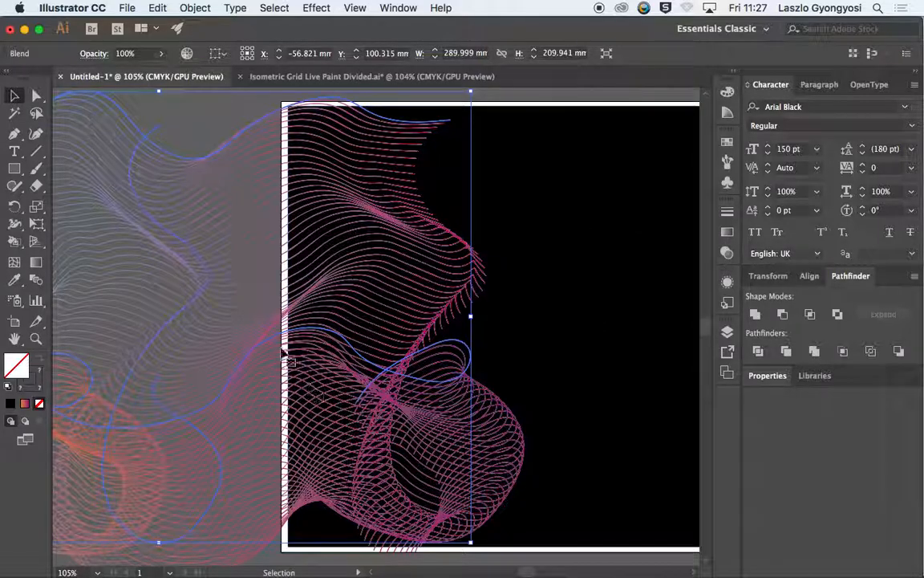
pyautogui.moveTo(265, 351); pyautogui.dragTo(594, 347)
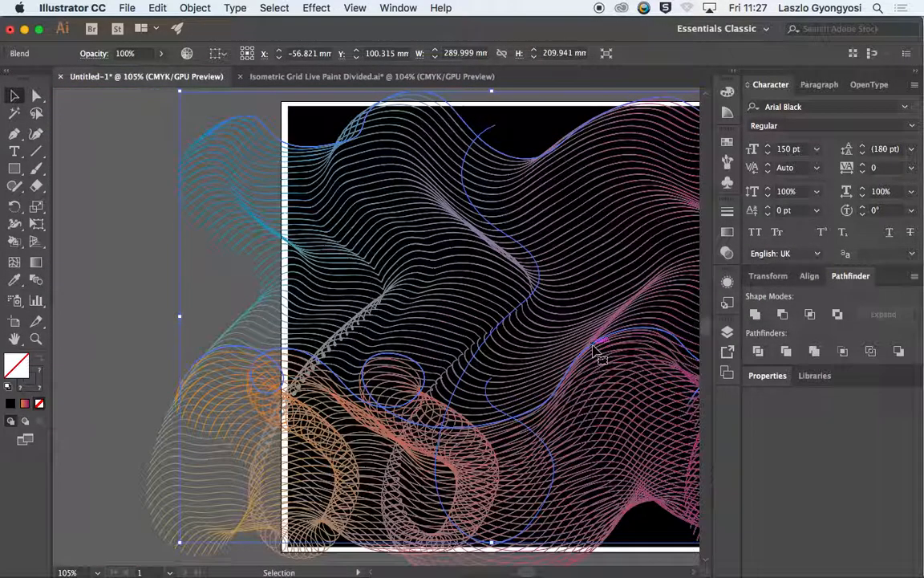
pyautogui.hscroll(5, 594, 351)
pyautogui.moveTo(247, 381); pyautogui.dragTo(367, 387)
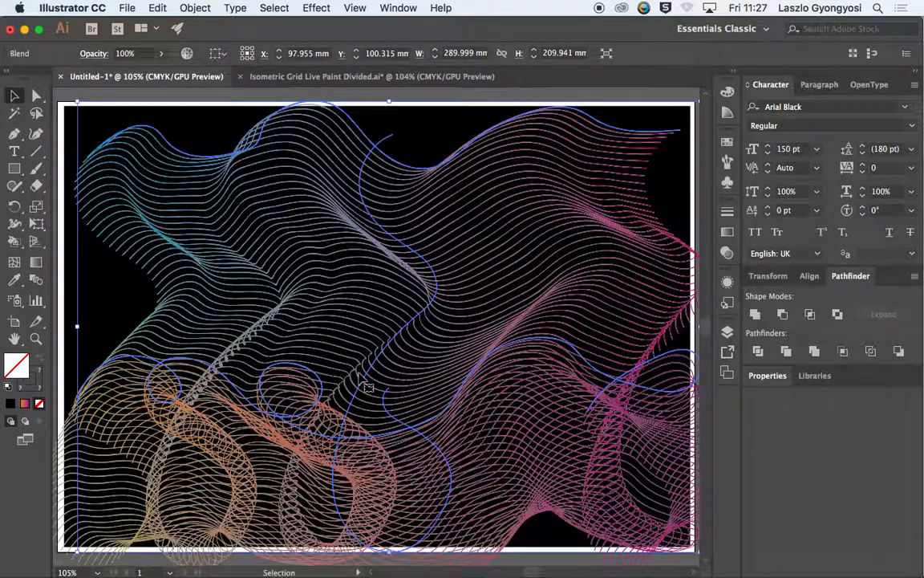
pyautogui.click(110, 108)
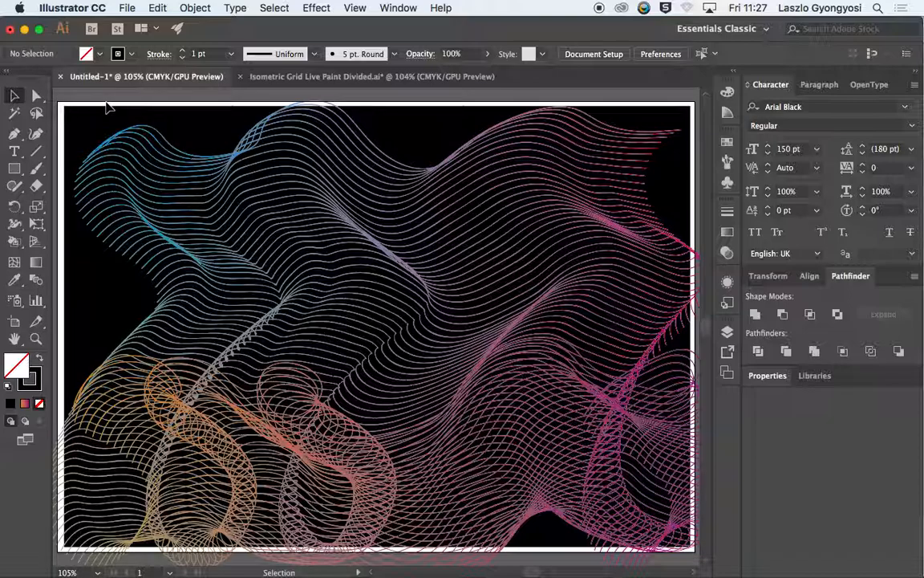